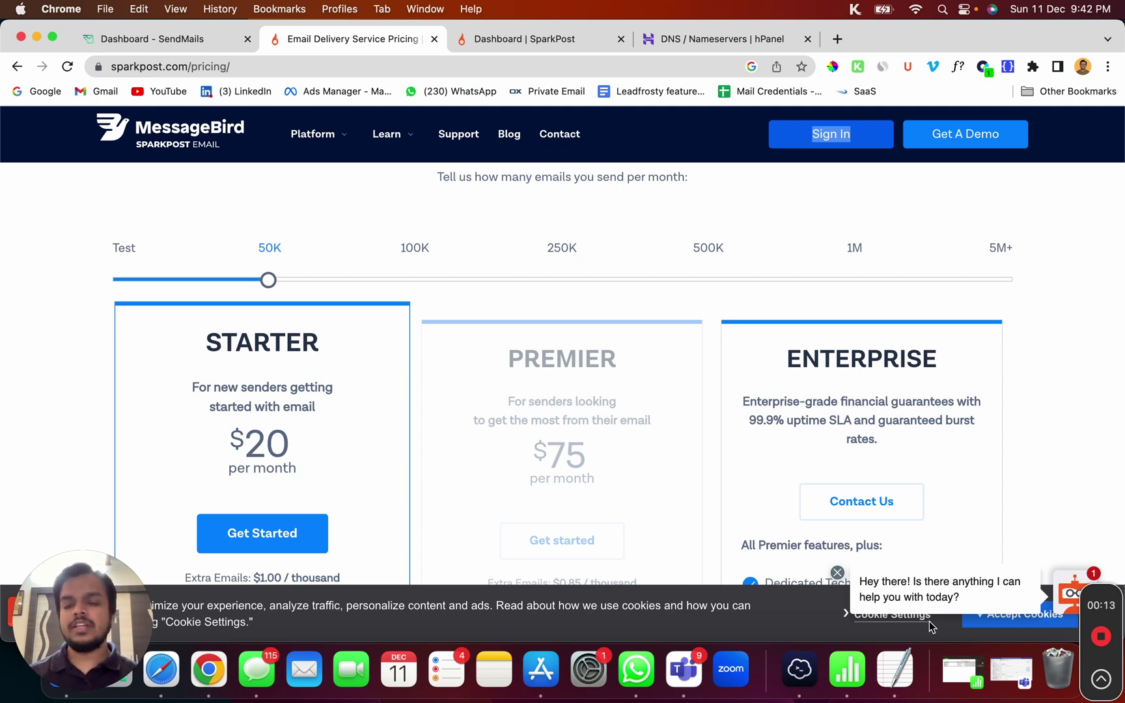
- From the SparkPost dashboard, choose Add Sending Domain, then Add a Domain
scroll(929, 621, "down", 1)
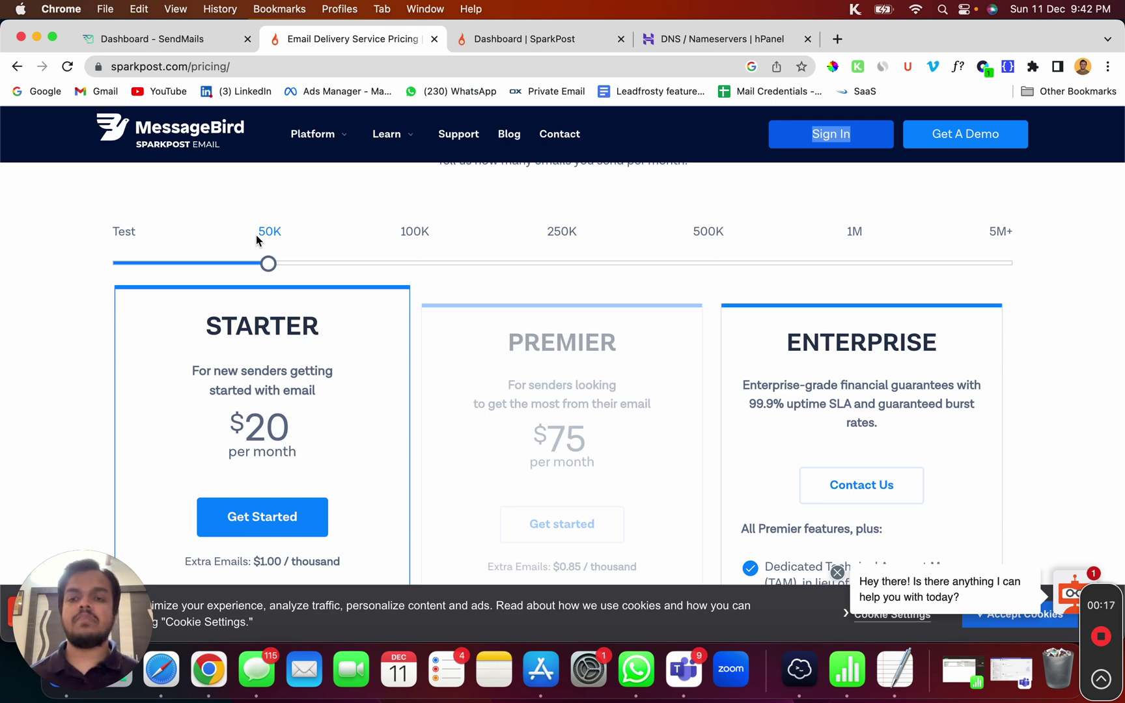
scroll(230, 421, "down", 2)
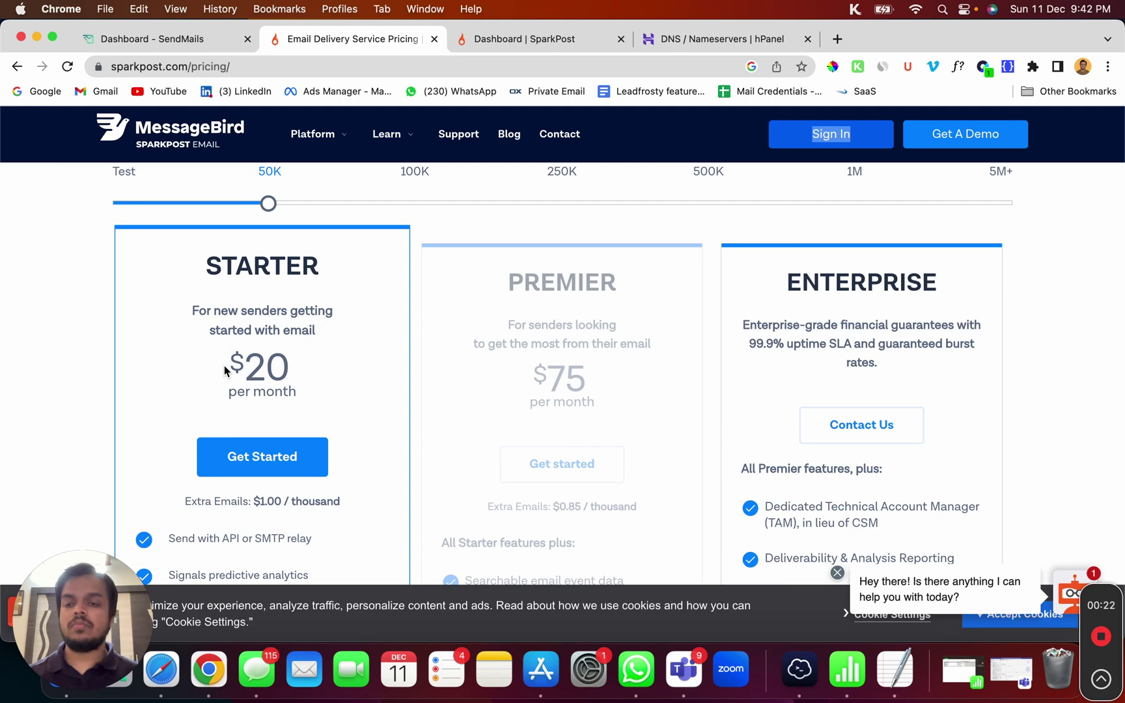
scroll(224, 367, "down", 2)
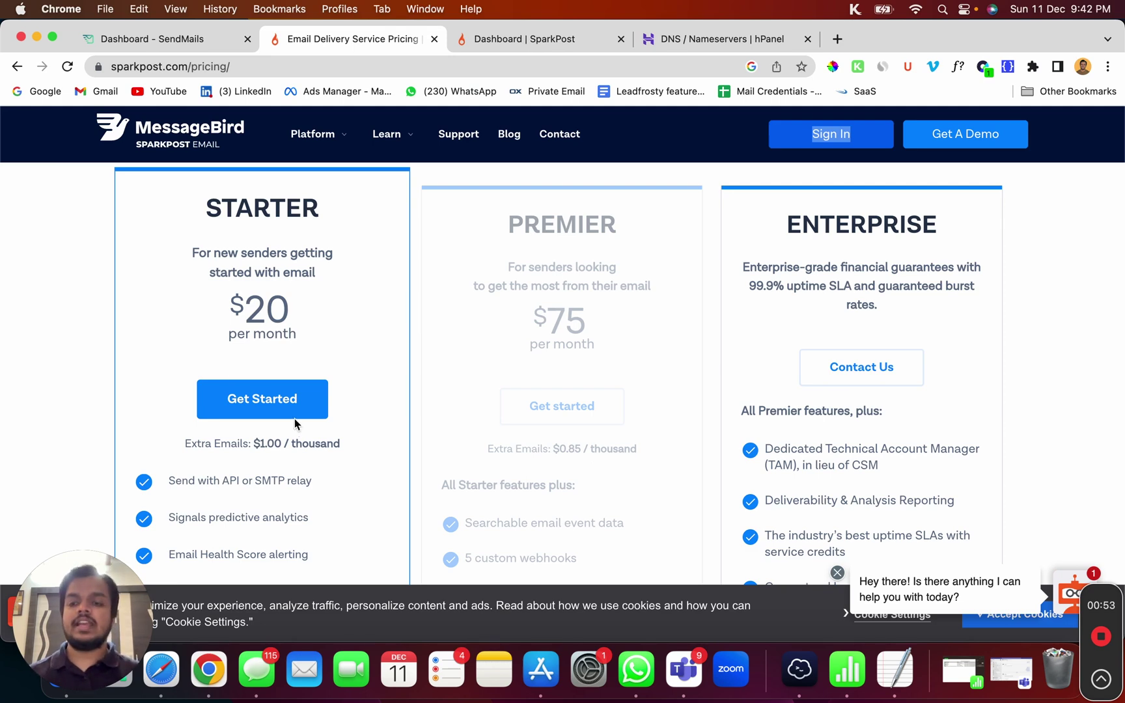
scroll(295, 422, "down", 2)
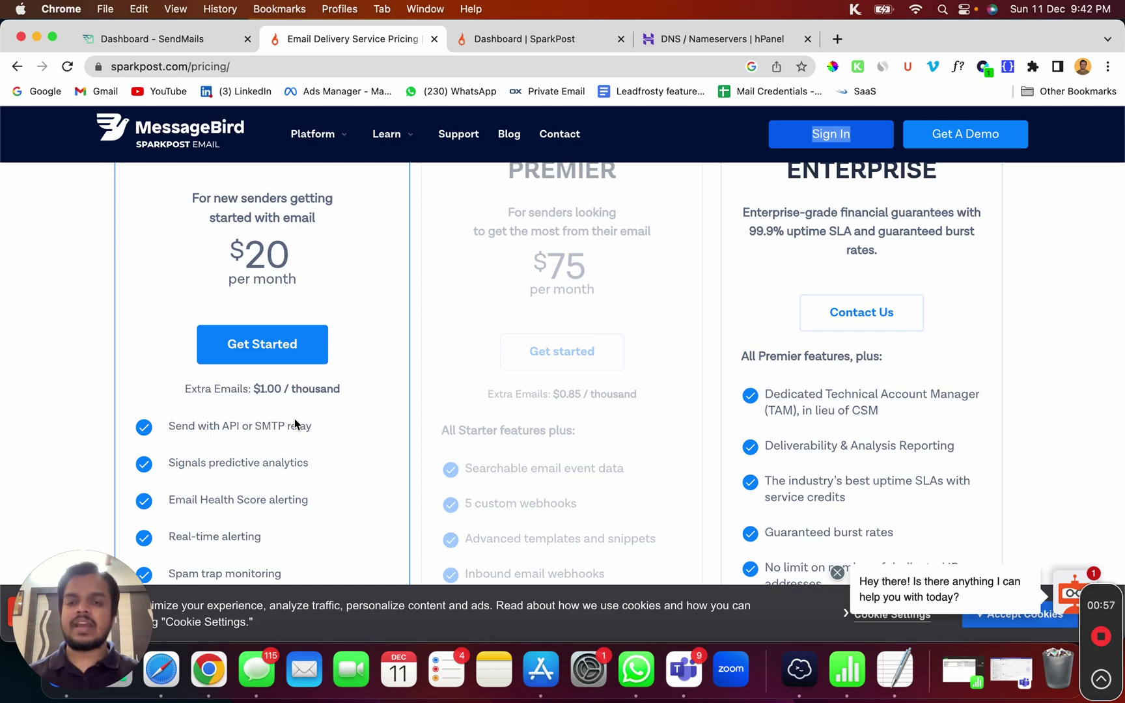
scroll(294, 425, "down", 10)
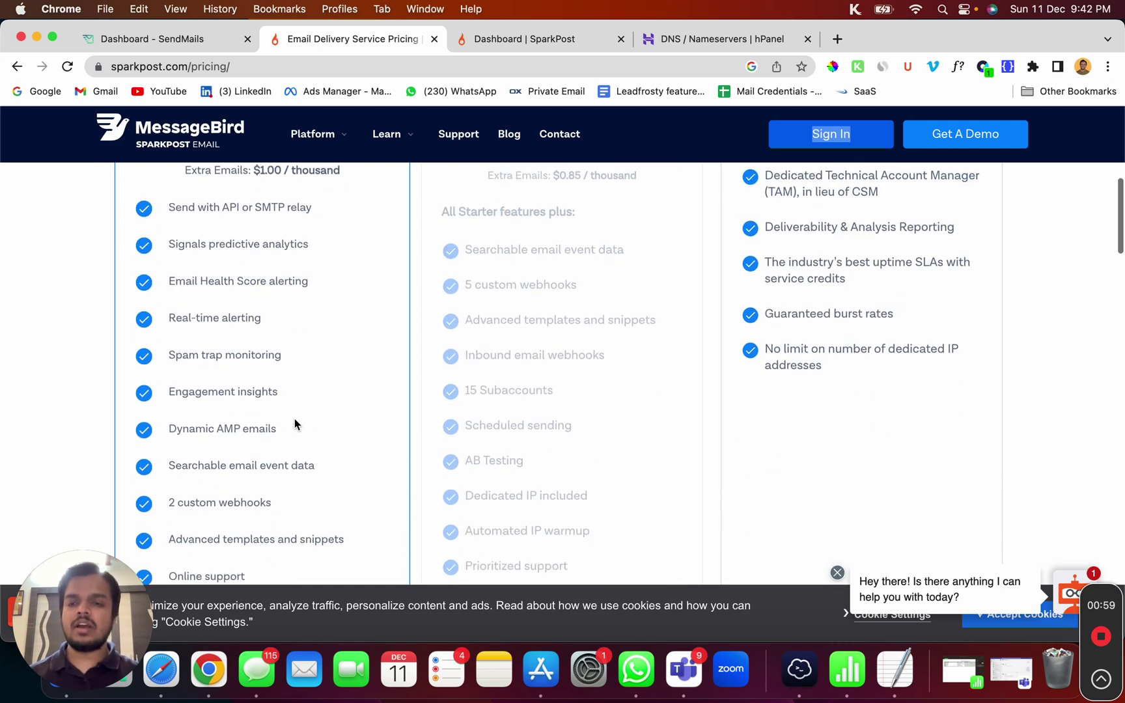
scroll(294, 424, "down", 1)
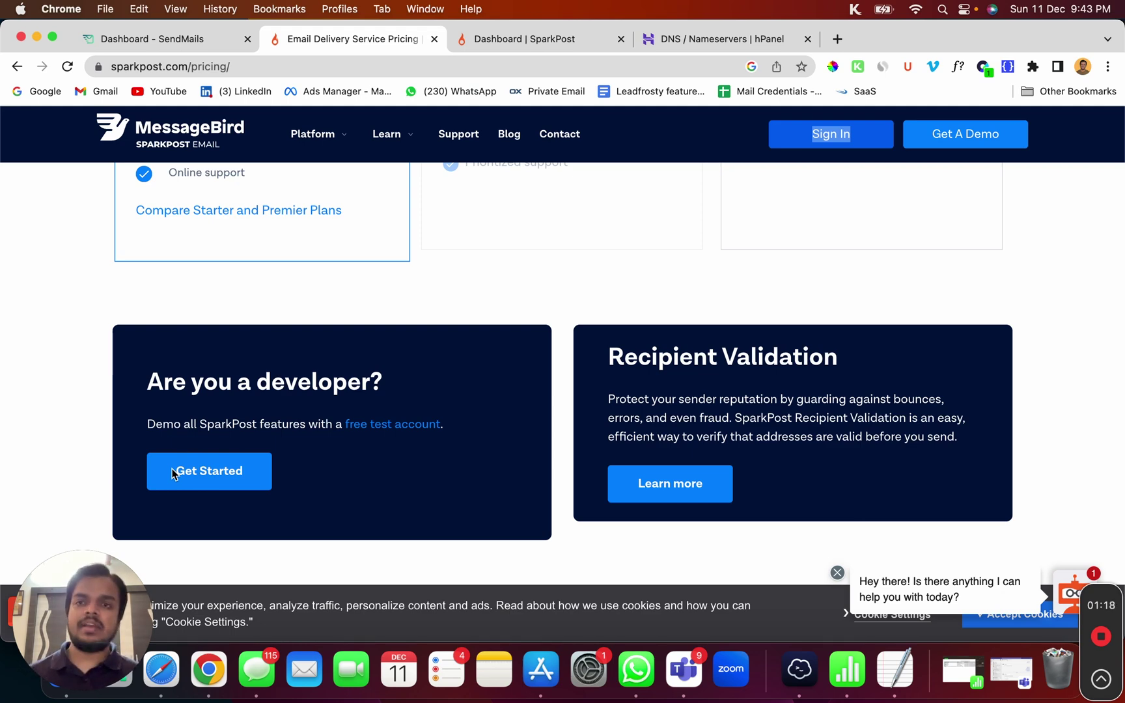
scroll(173, 473, "up", 10)
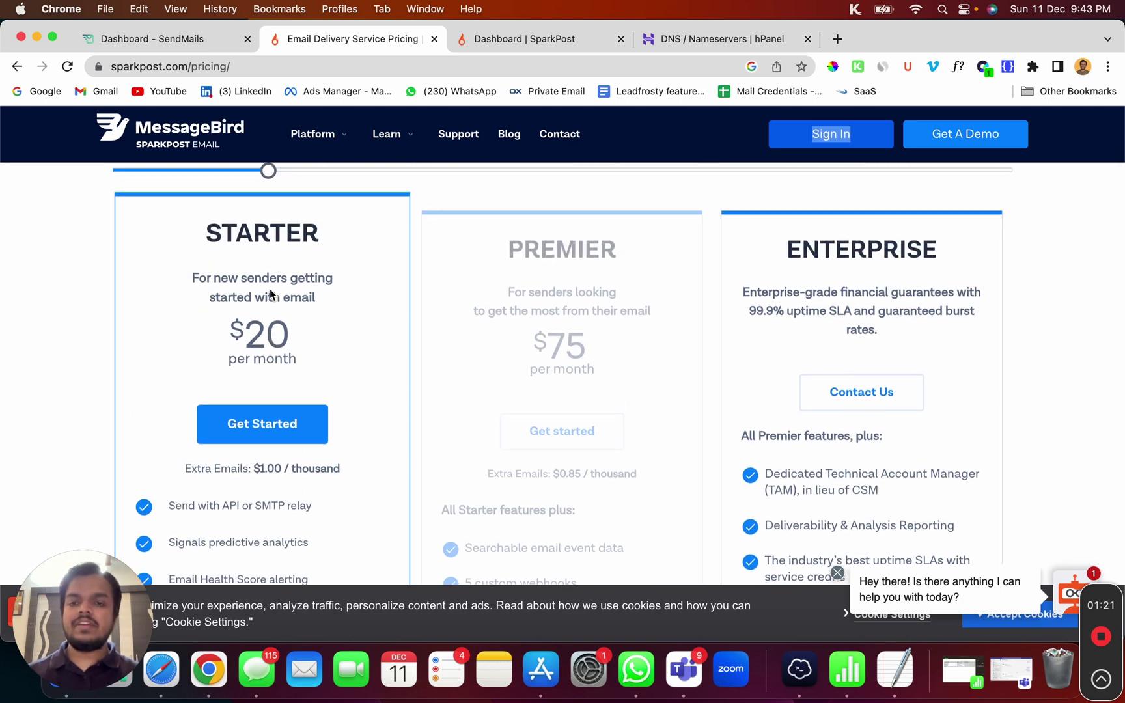
scroll(270, 293, "up", 3)
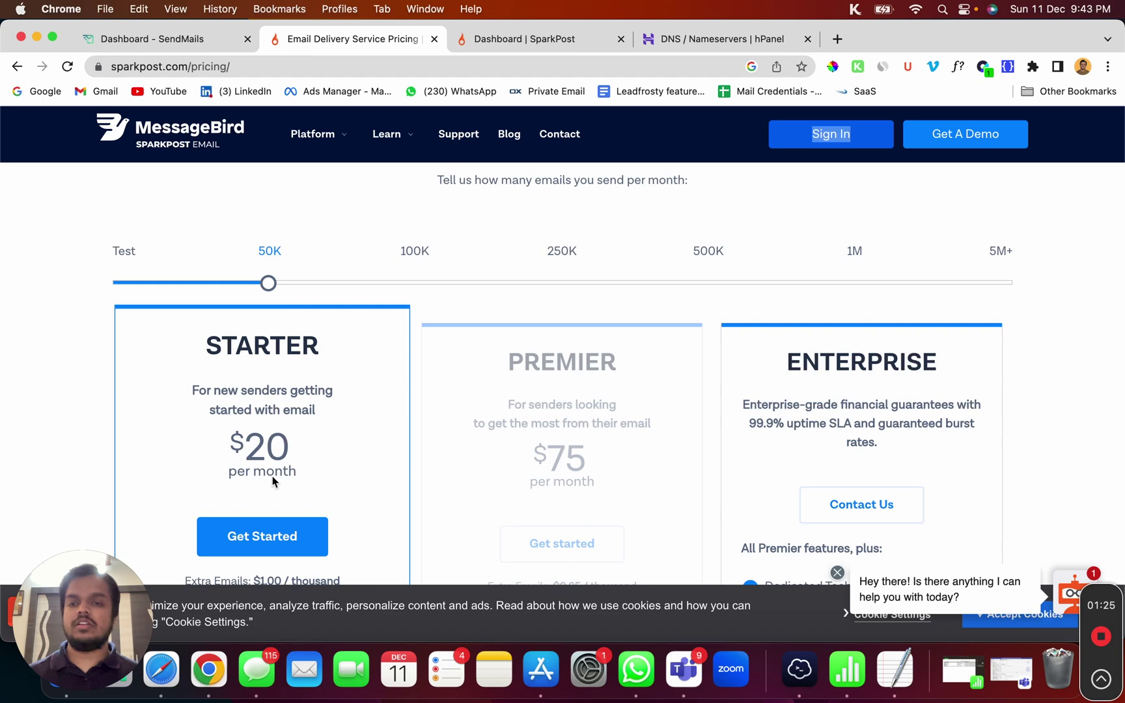
scroll(272, 475, "down", 10)
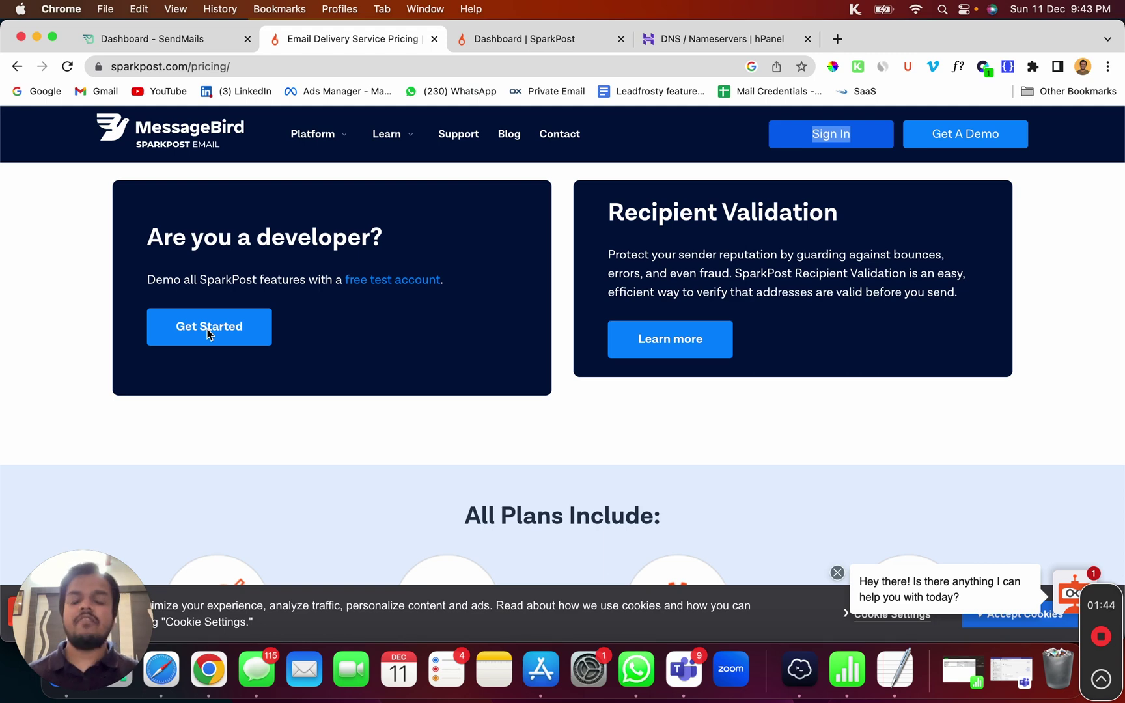
left_click(555, 44)
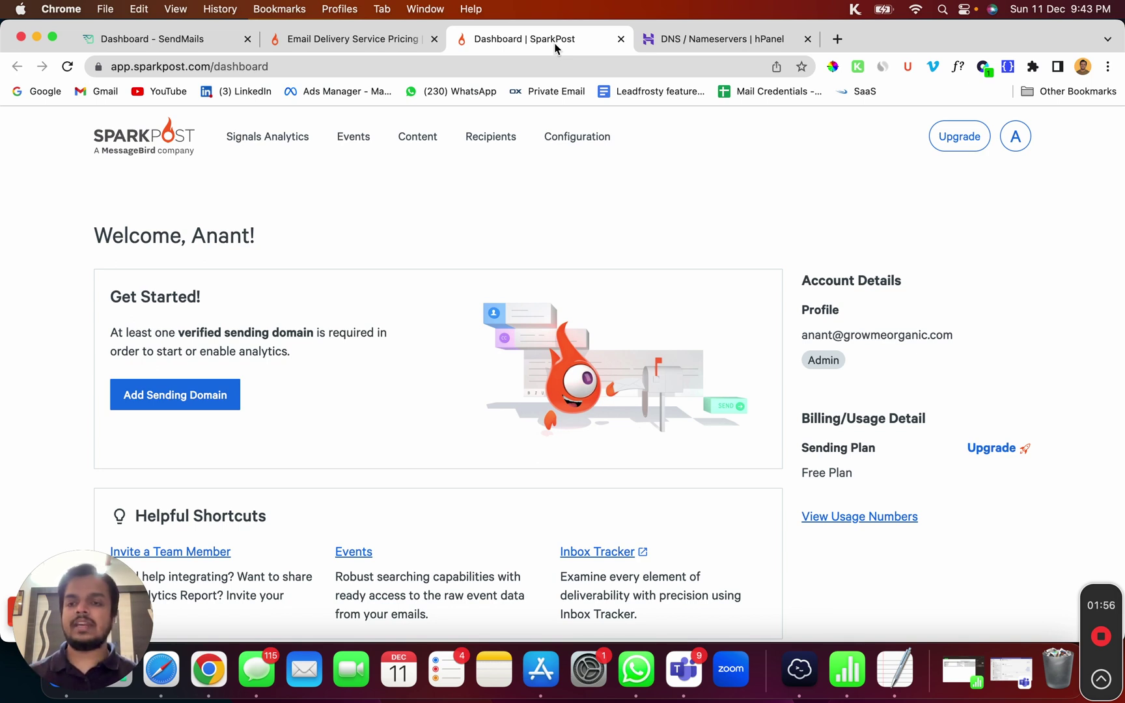
left_click(182, 399)
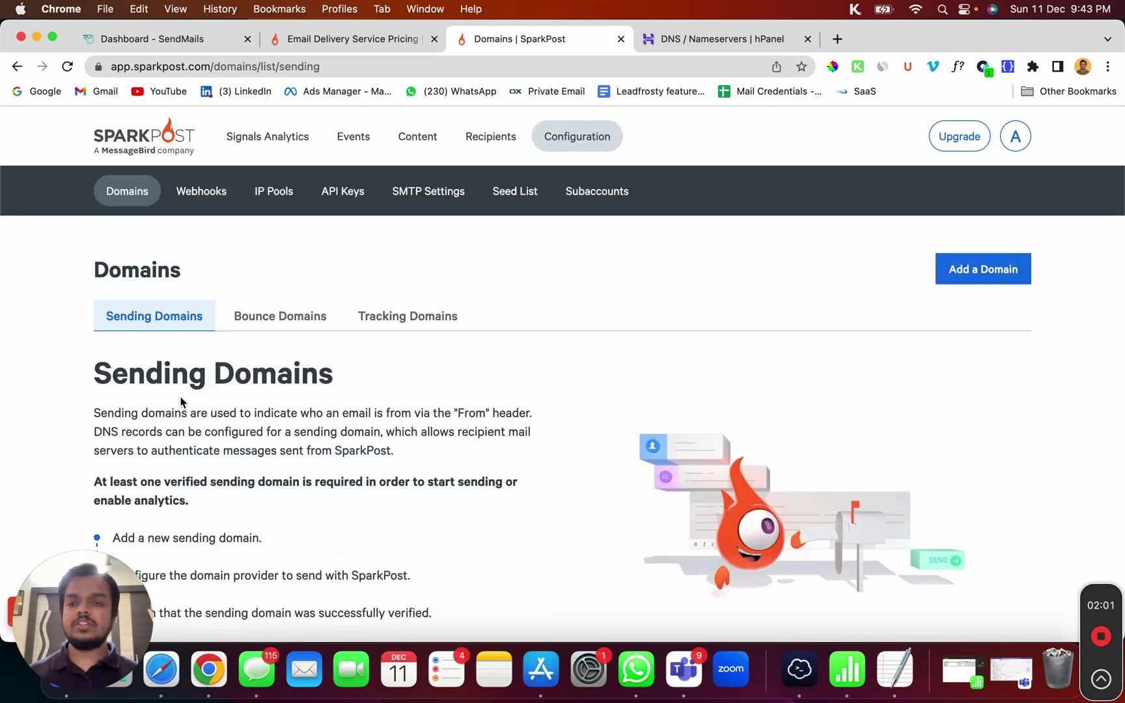
left_click(1000, 272)
- Scroll to the Domain field, noting the subdomain pattern, then bring up Hostinger's saasbirdy.com DNS page
scroll(797, 458, "down", 3)
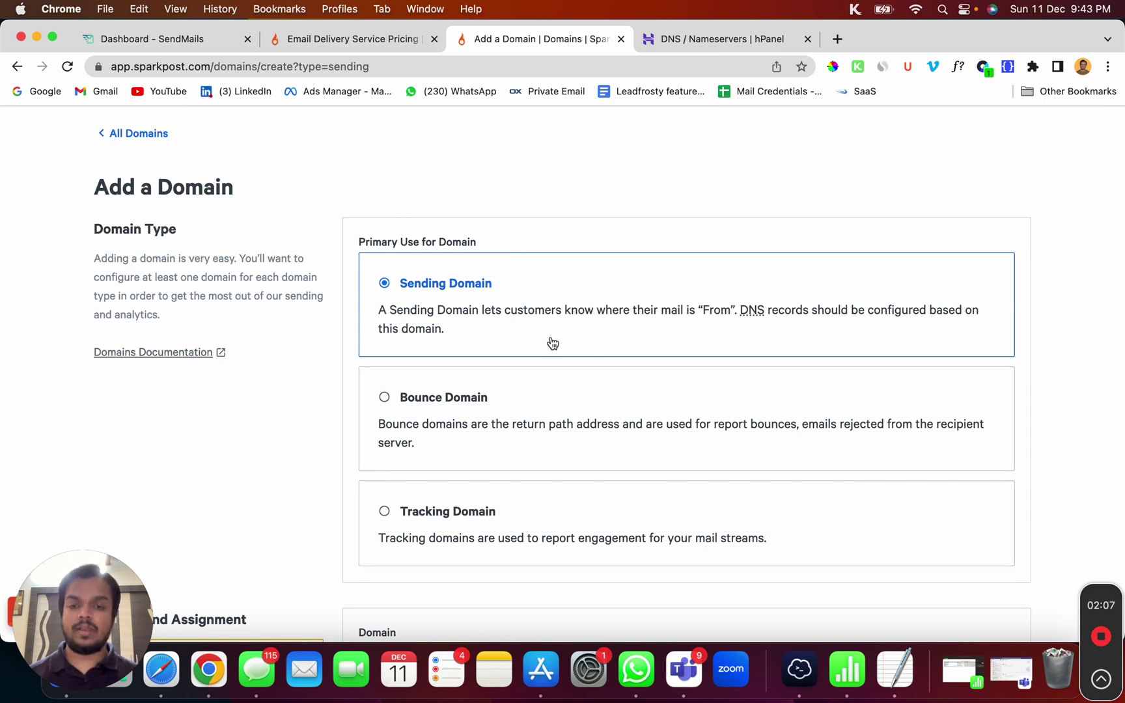
scroll(553, 343, "down", 3)
scroll(519, 535, "down", 2)
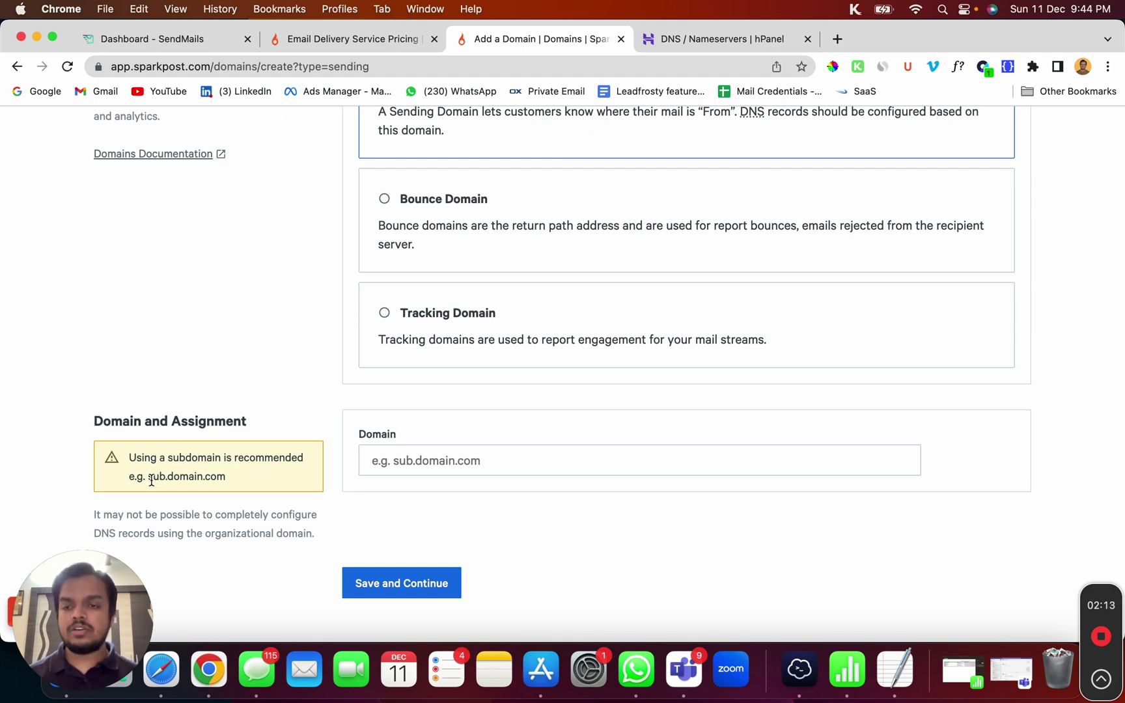
mouse_move(151, 481)
left_mouse_down()
mouse_move(203, 469)
mouse_move(163, 477)
left_mouse_up()
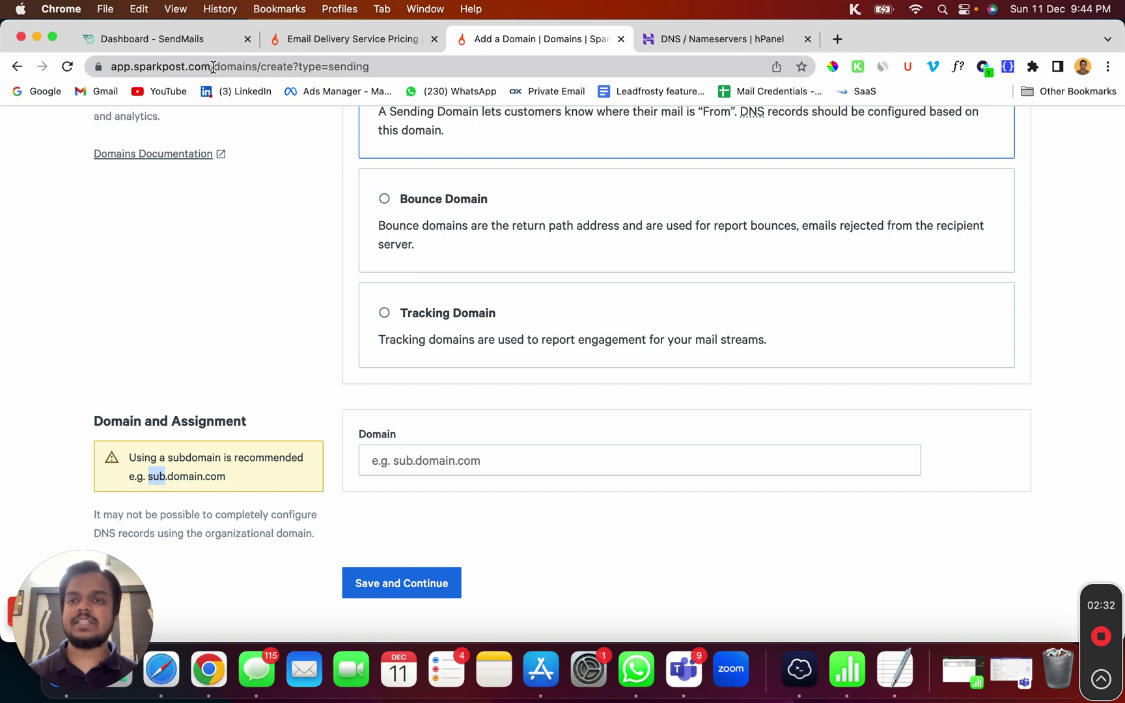
left_click_drag(214, 68, 122, 75)
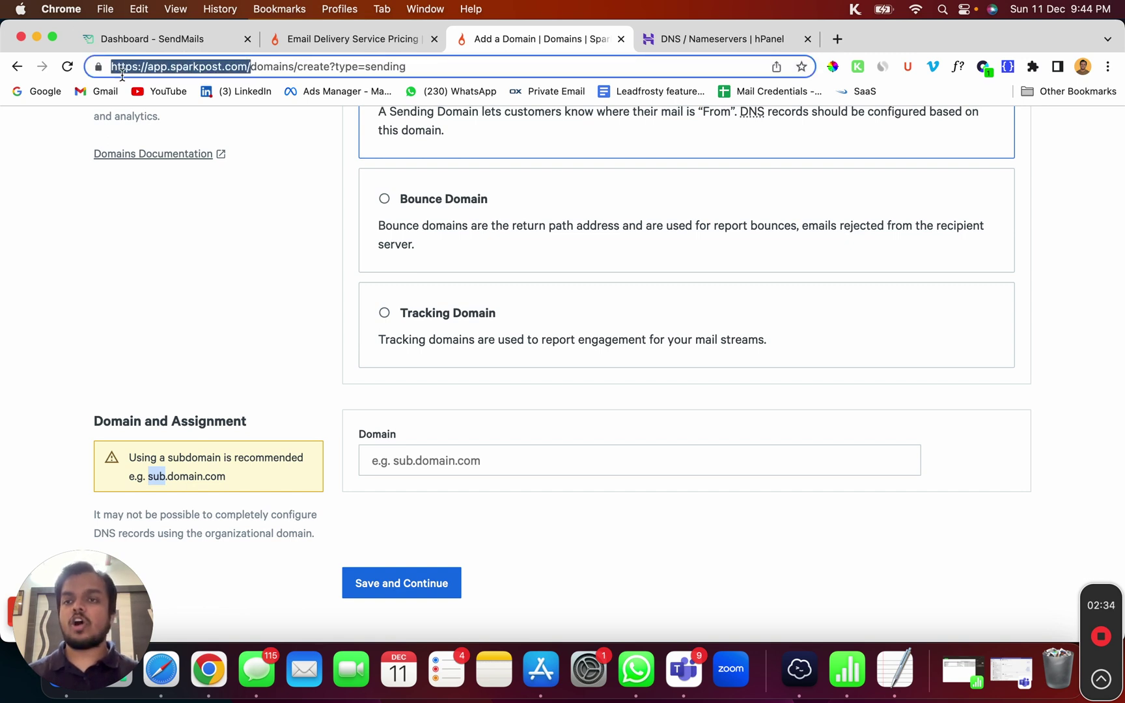
double_click(155, 69)
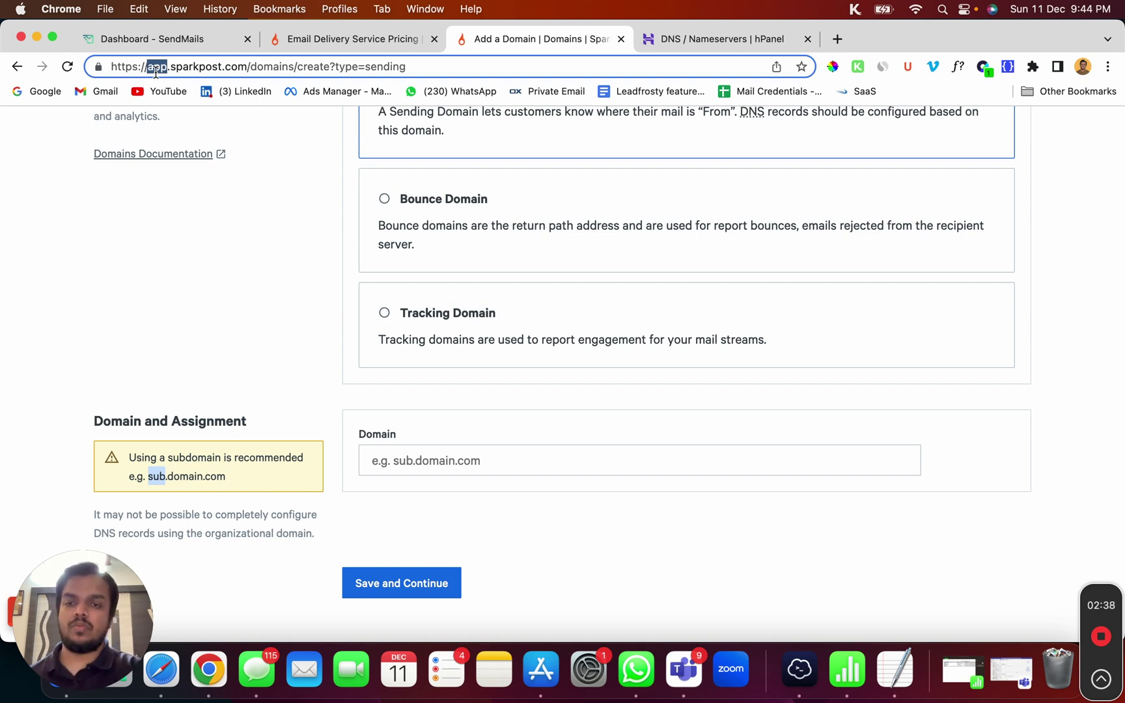
left_click(716, 38)
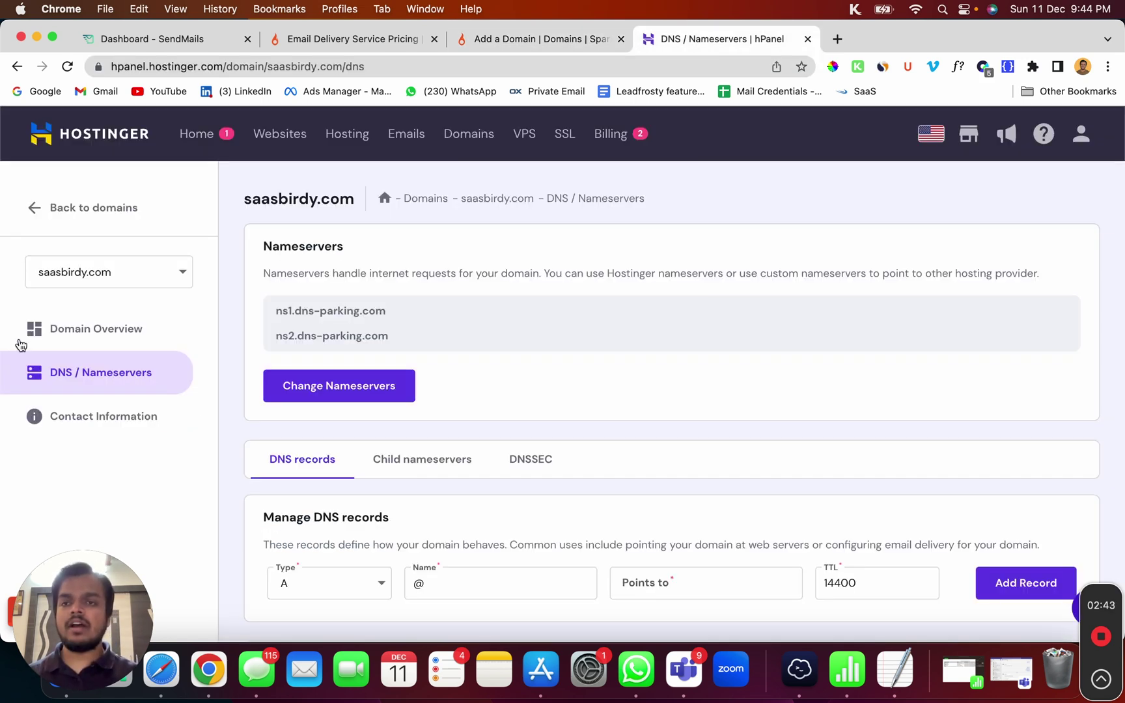
- Copy saasbirdy.com from the hPanel address and enter send.saasbirdy.com in SparkPost's Domain field
left_click(266, 67)
left_click_drag(267, 66, 340, 65)
key("super+c")
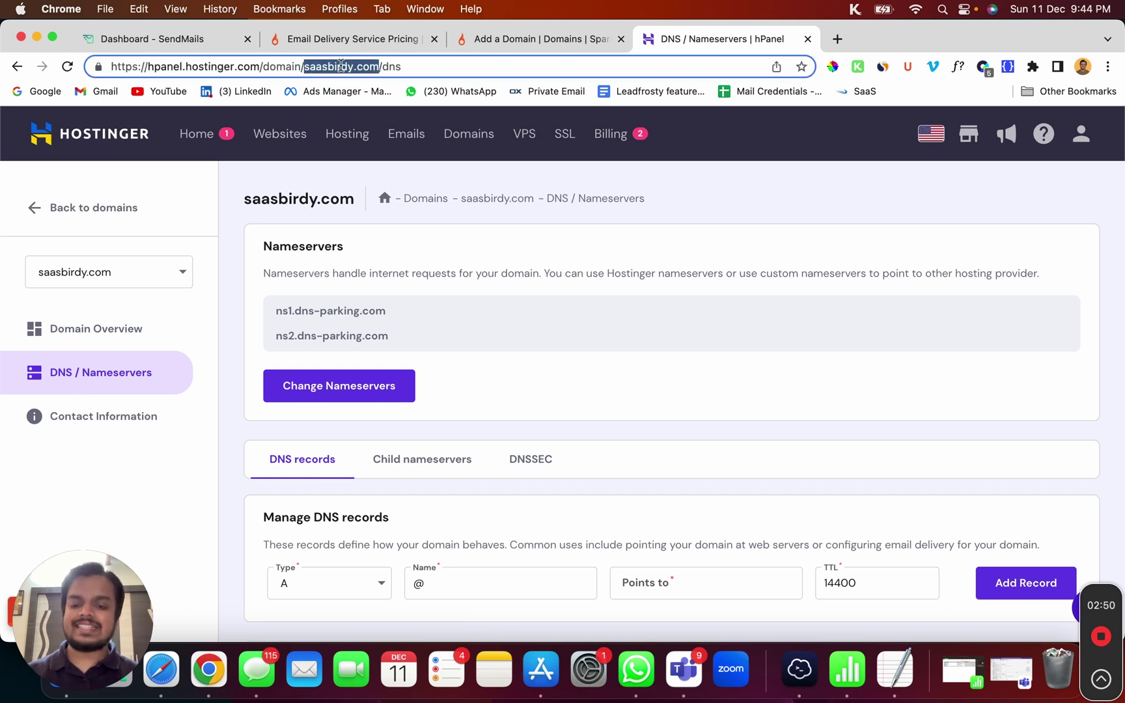
left_click(551, 38)
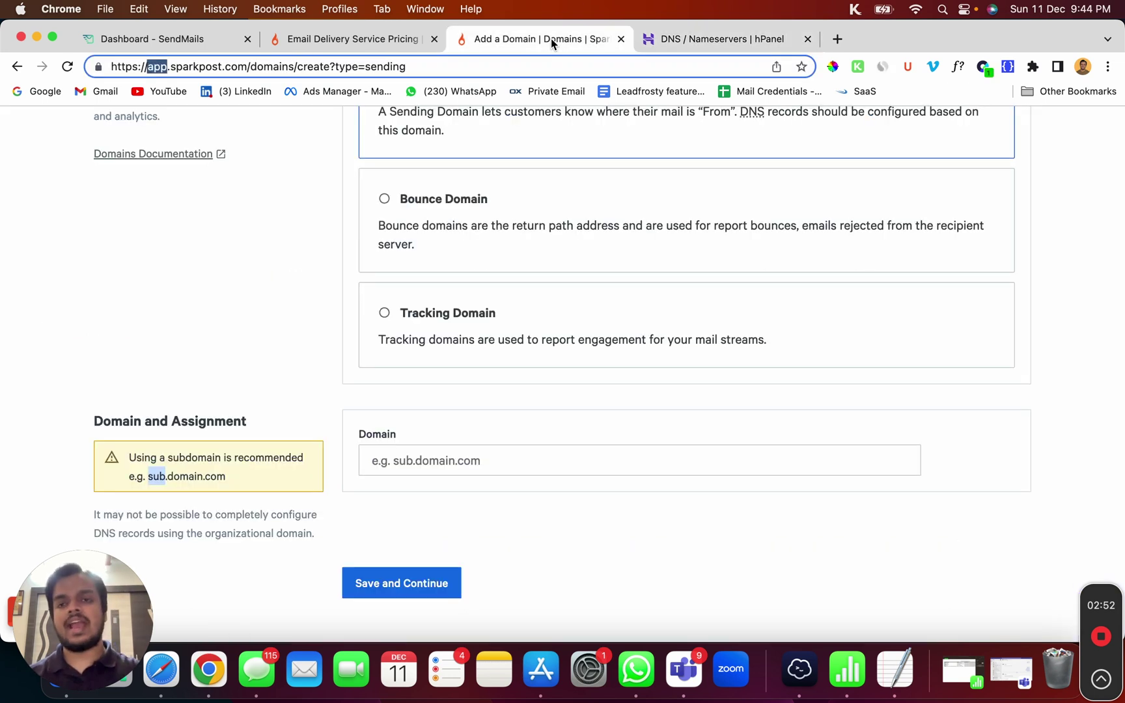
left_click(401, 461)
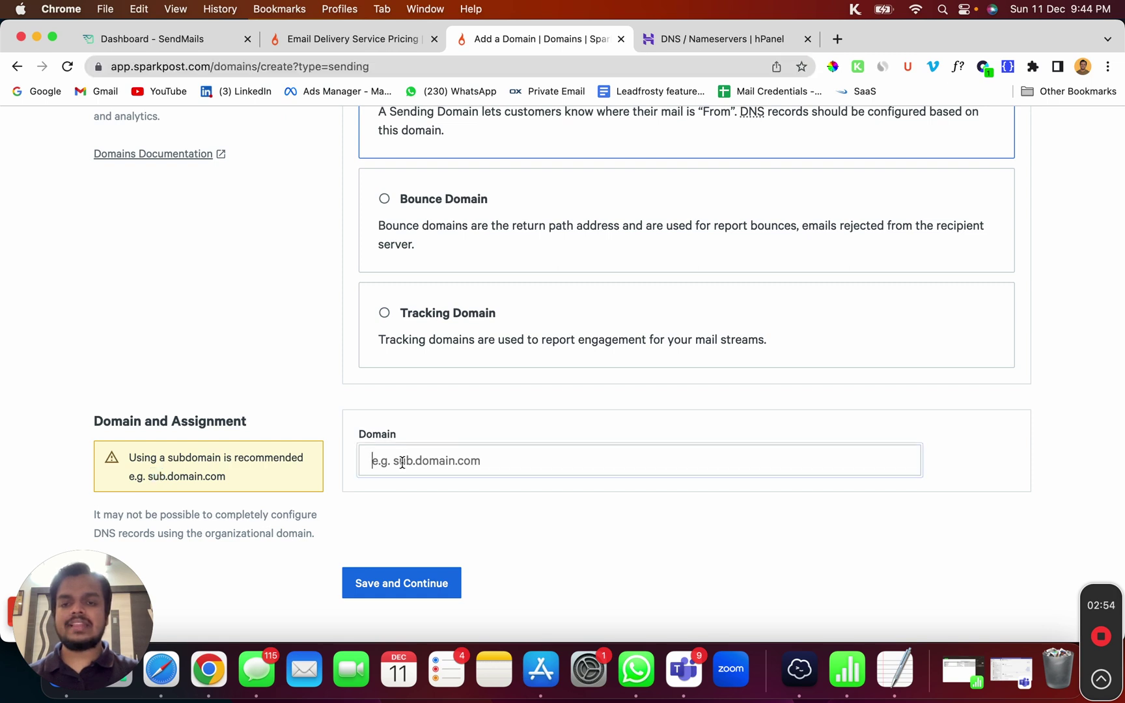
key("super+v")
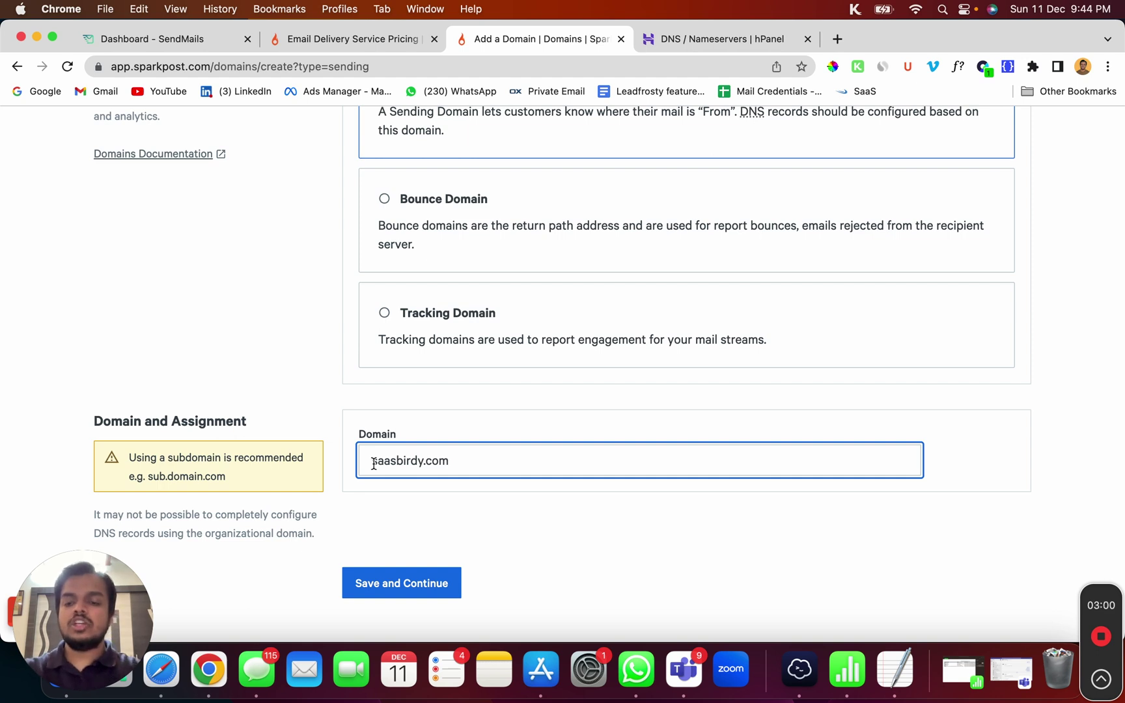
left_click(373, 464)
type("send.")
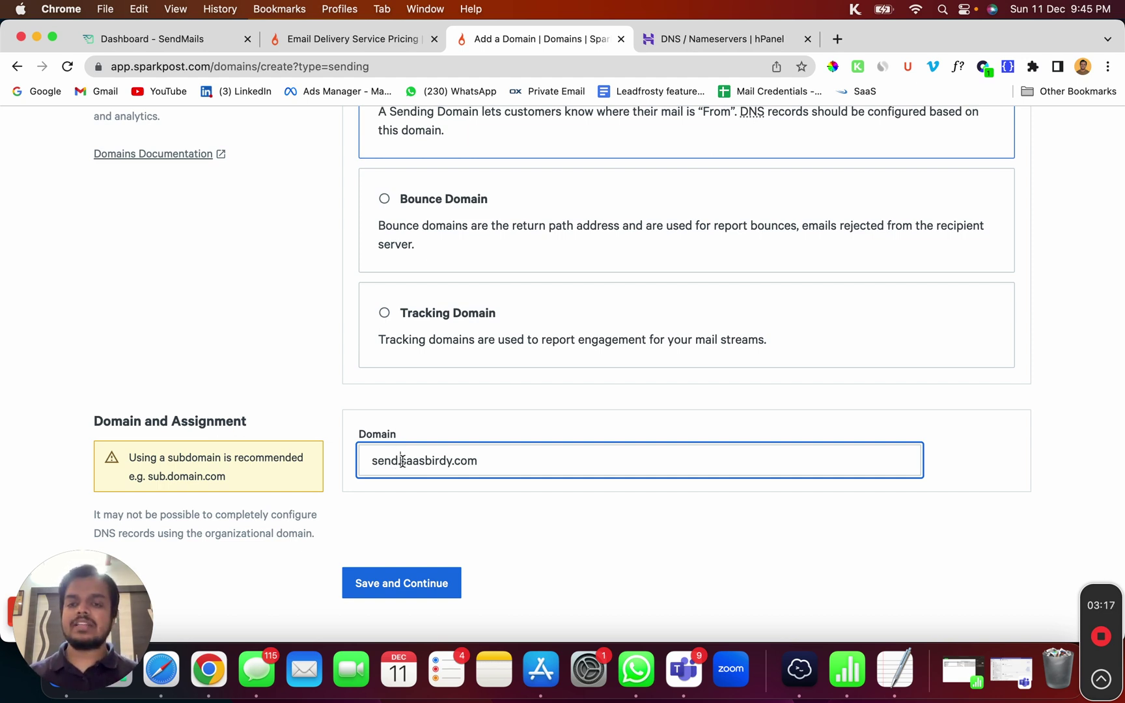
left_click_drag(400, 460, 356, 467)
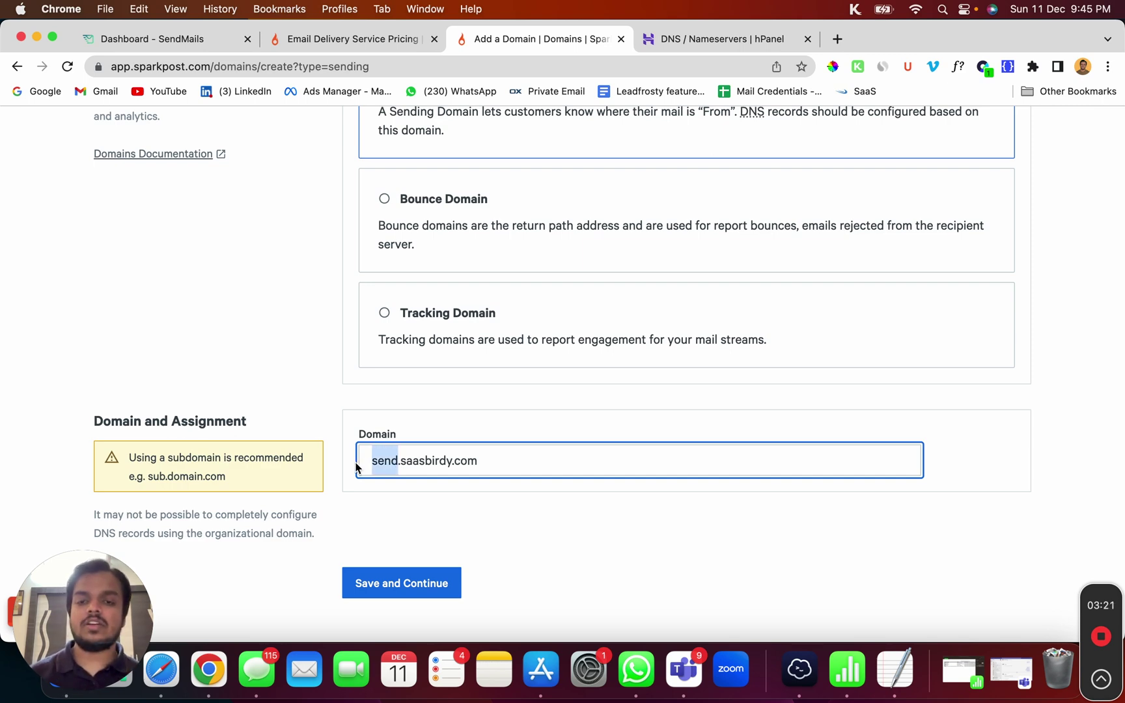
- Save send.saasbirdy.com with strict alignment kept, revealing its DKIM TXT verification record
left_click(390, 584)
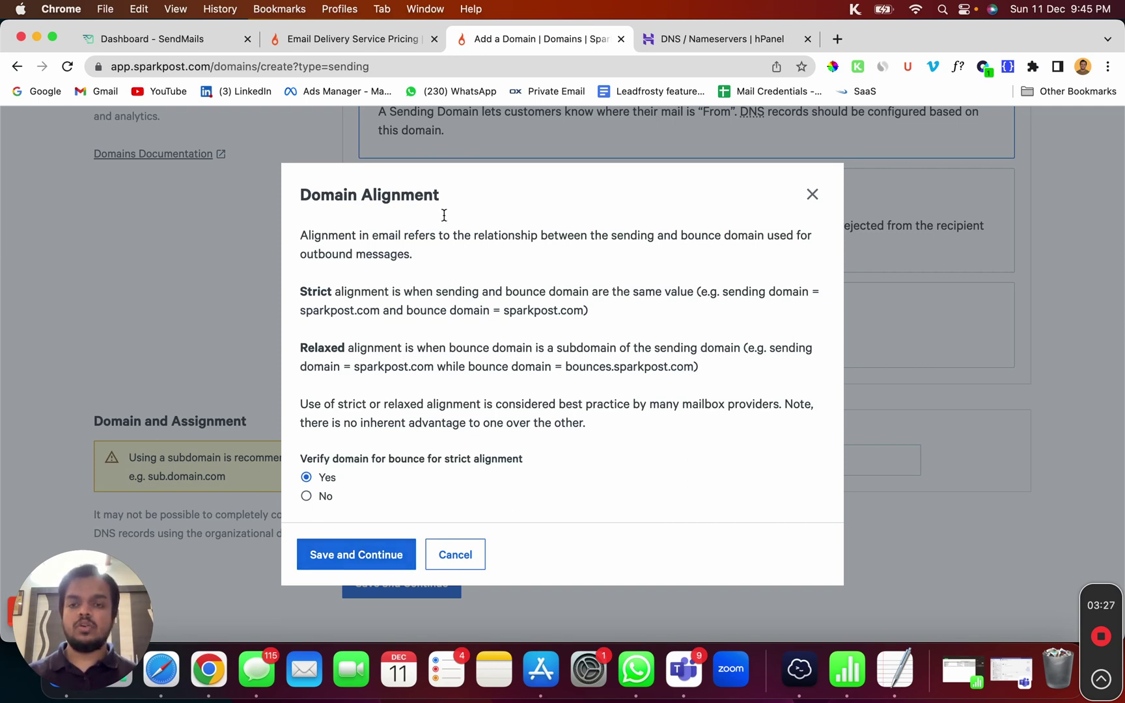
left_click(352, 555)
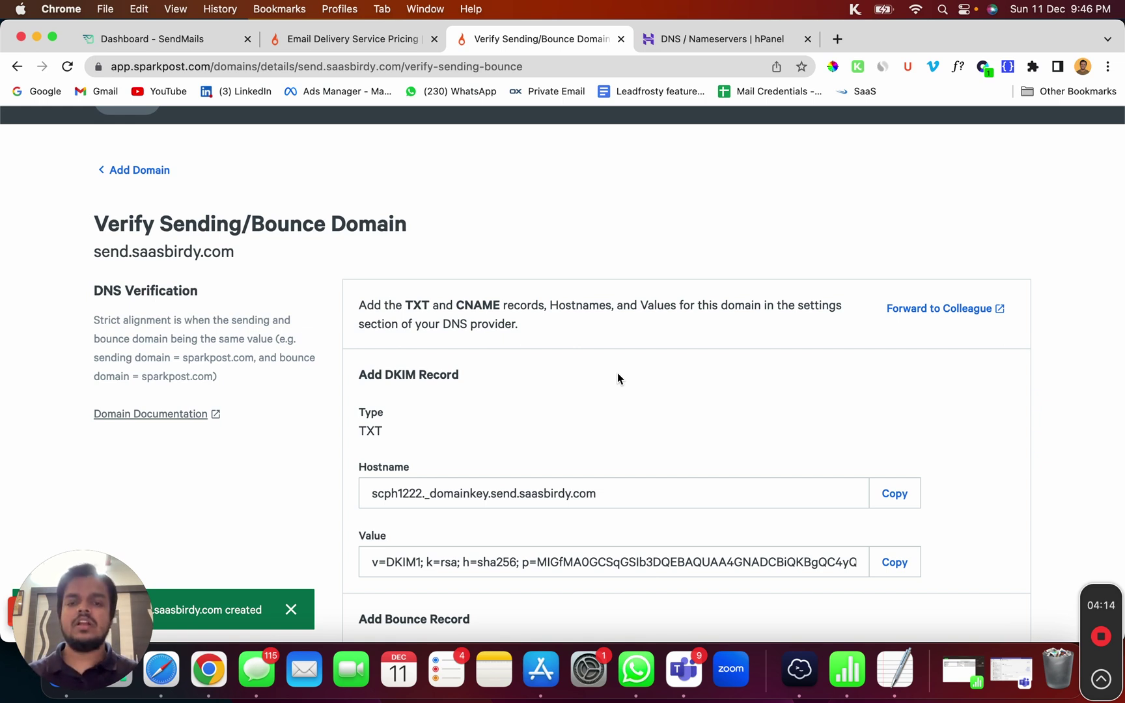
scroll(617, 377, "down", 3)
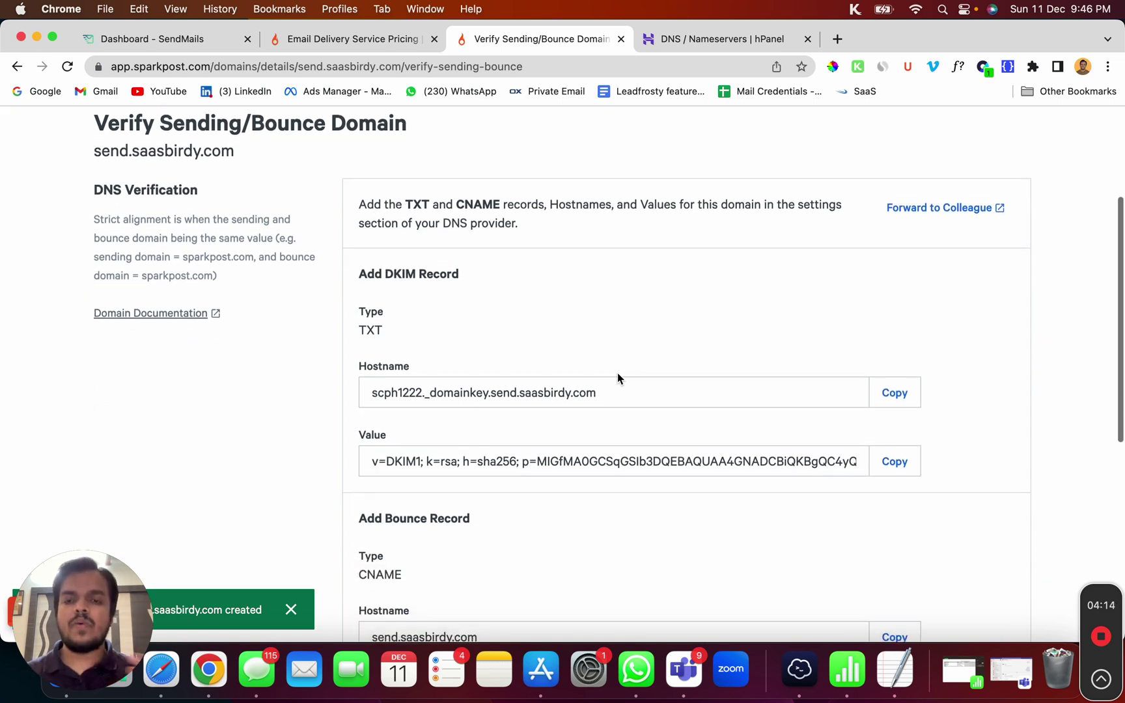
- Copy the DKIM hostname prefix scph1222._domainkey.send and bring up Hostinger's empty DNS records list
left_click(489, 396)
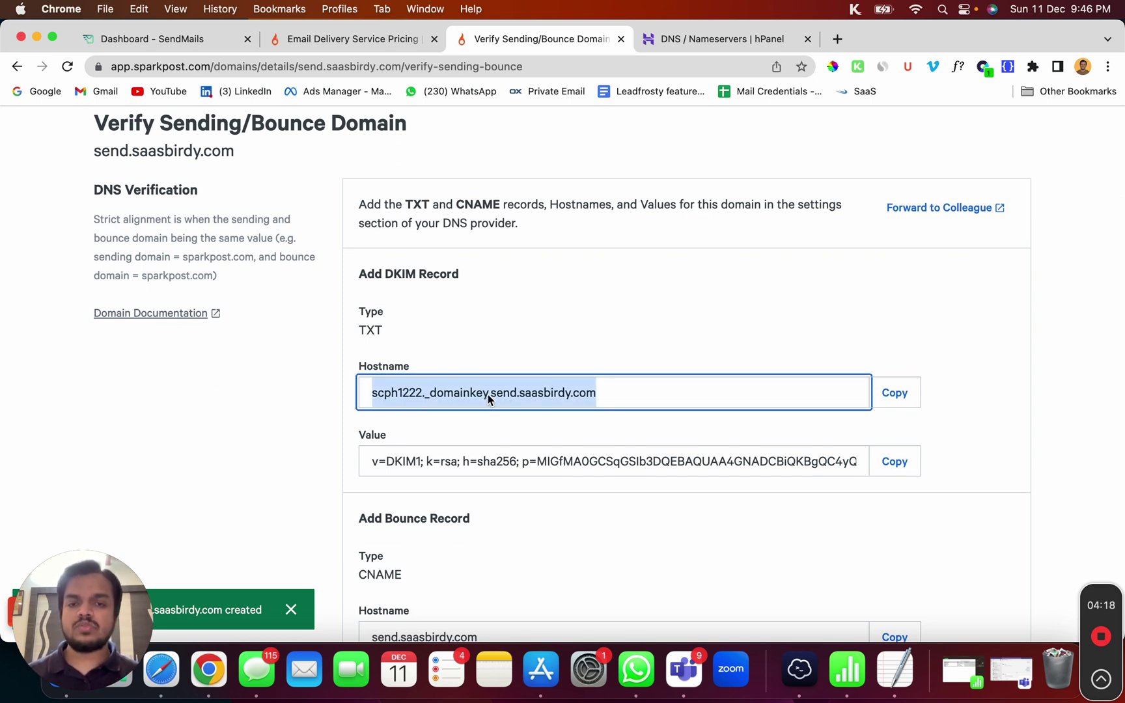
left_click(489, 396)
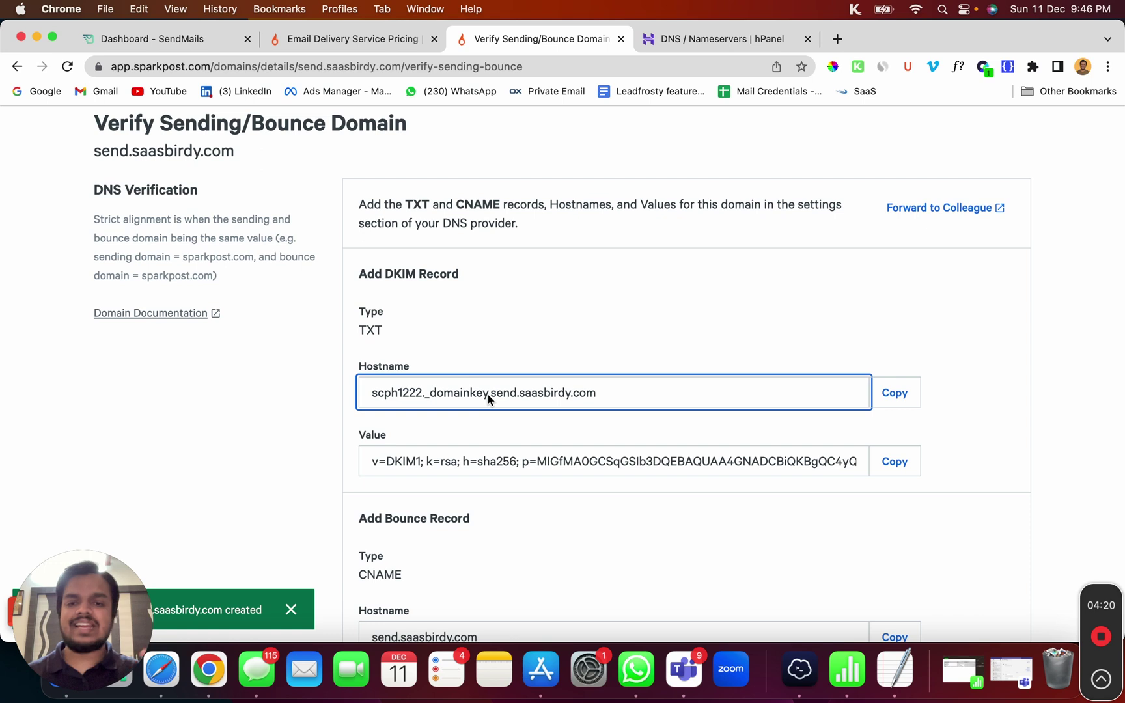
left_click_drag(515, 394, 365, 397)
key("super+c")
left_click(692, 46)
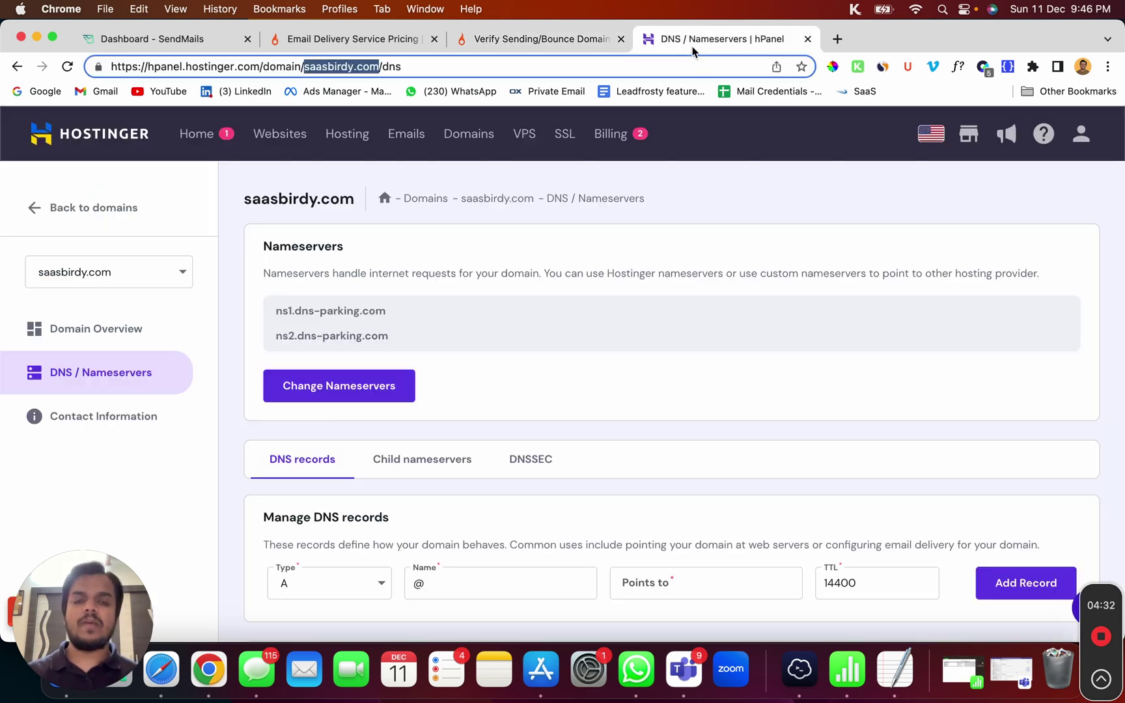
scroll(537, 496, "down", 2)
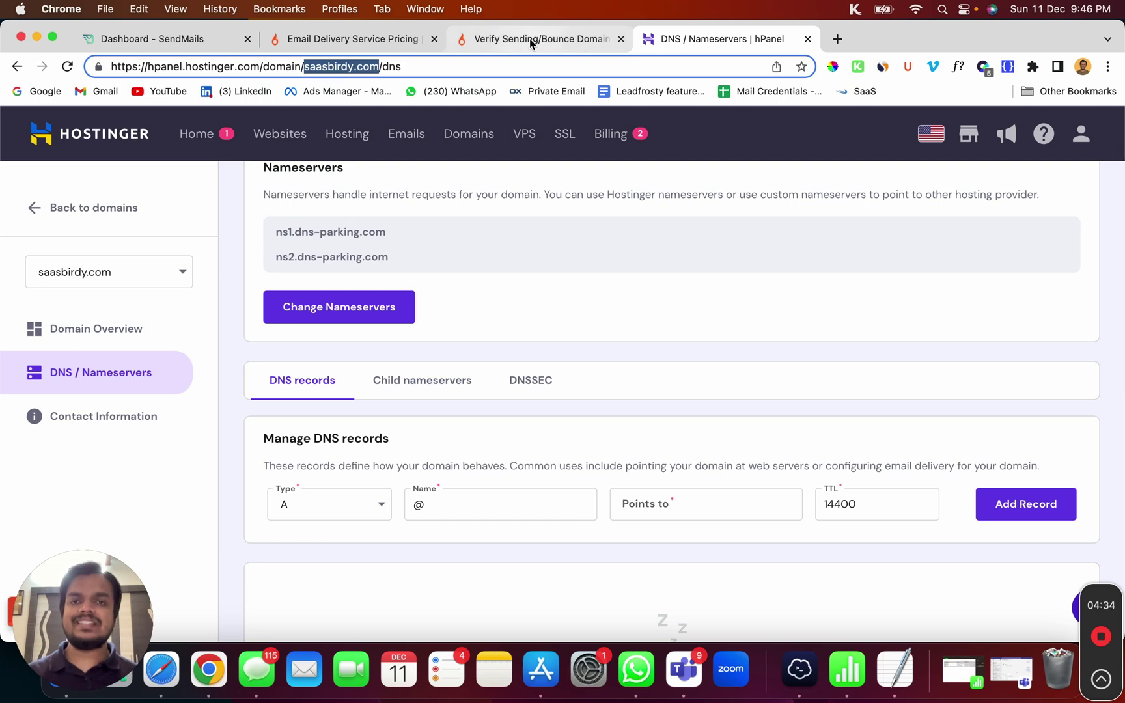
left_click(531, 39)
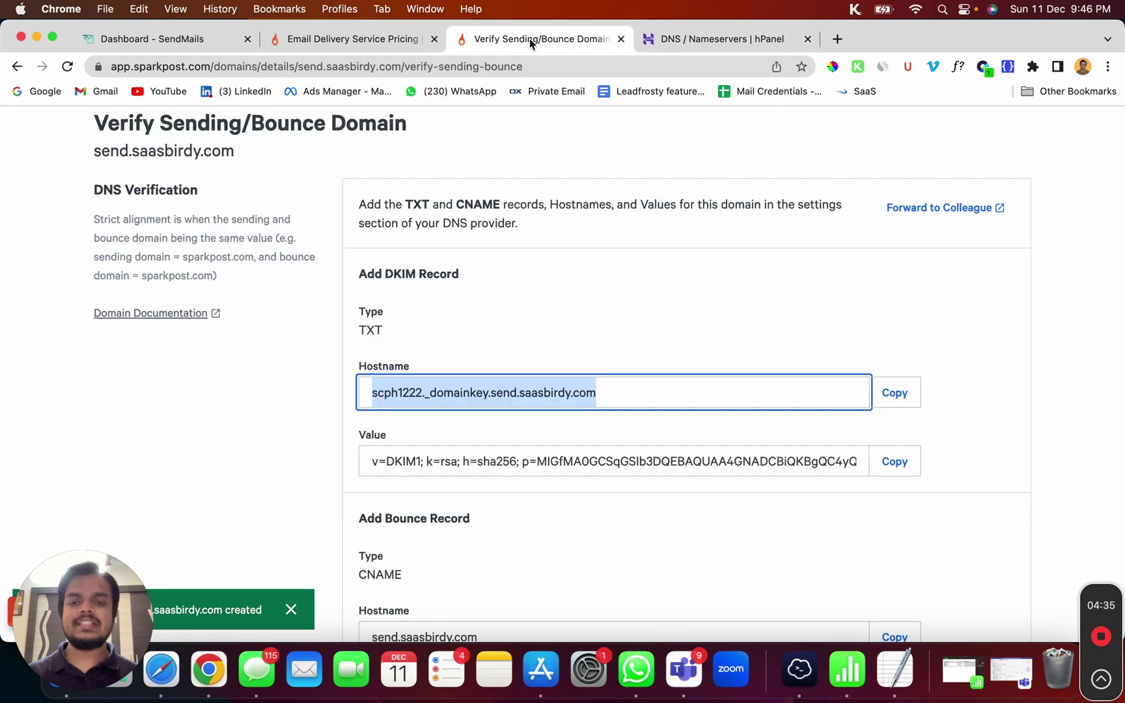
left_click(723, 45)
scroll(330, 458, "down", 1)
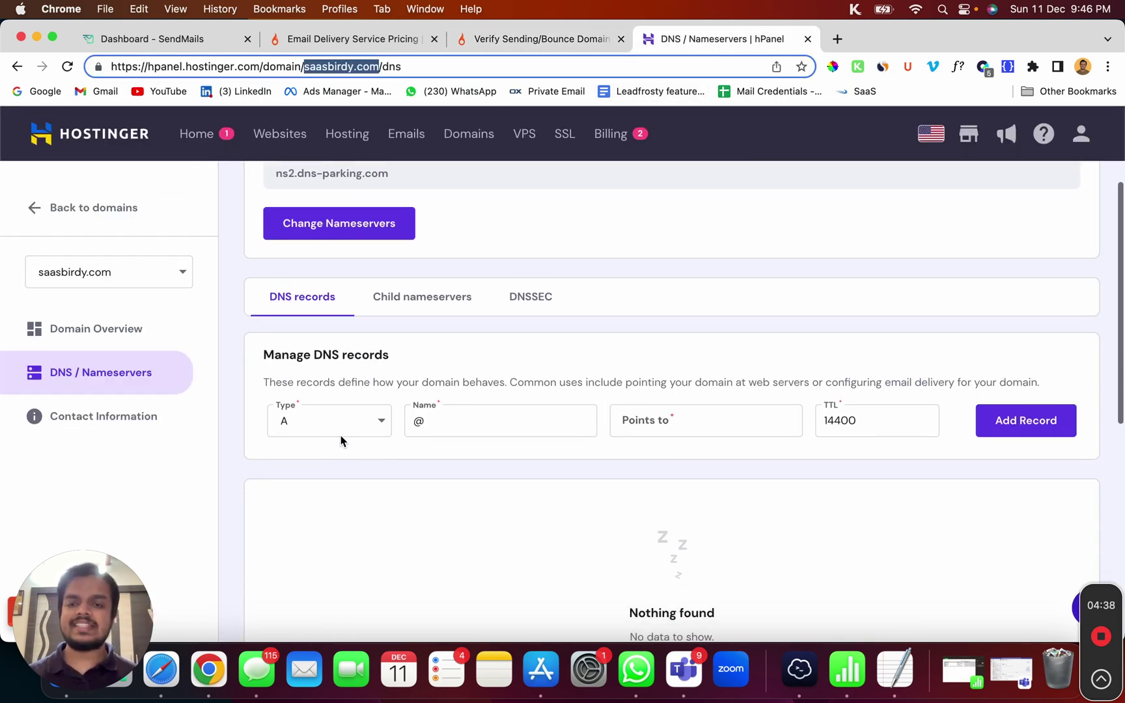
- Start a Hostinger TXT record named scph1222._domainkey.send
left_click(348, 433)
scroll(314, 558, "down", 1)
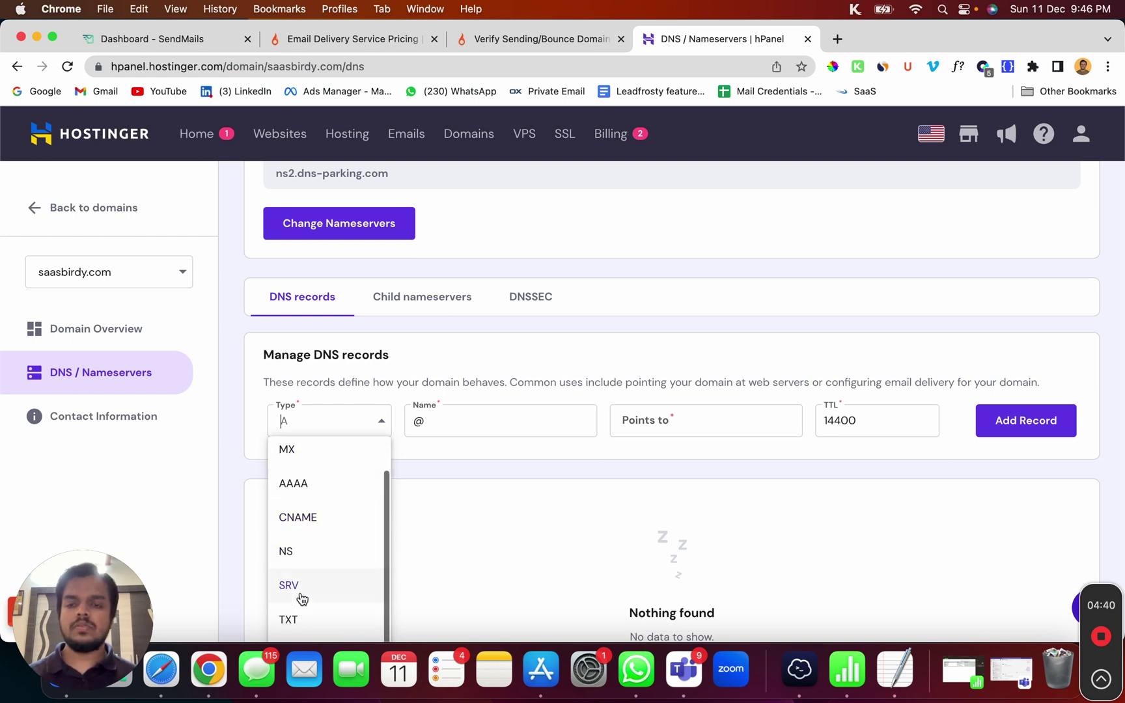
left_click(290, 619)
left_click(462, 429)
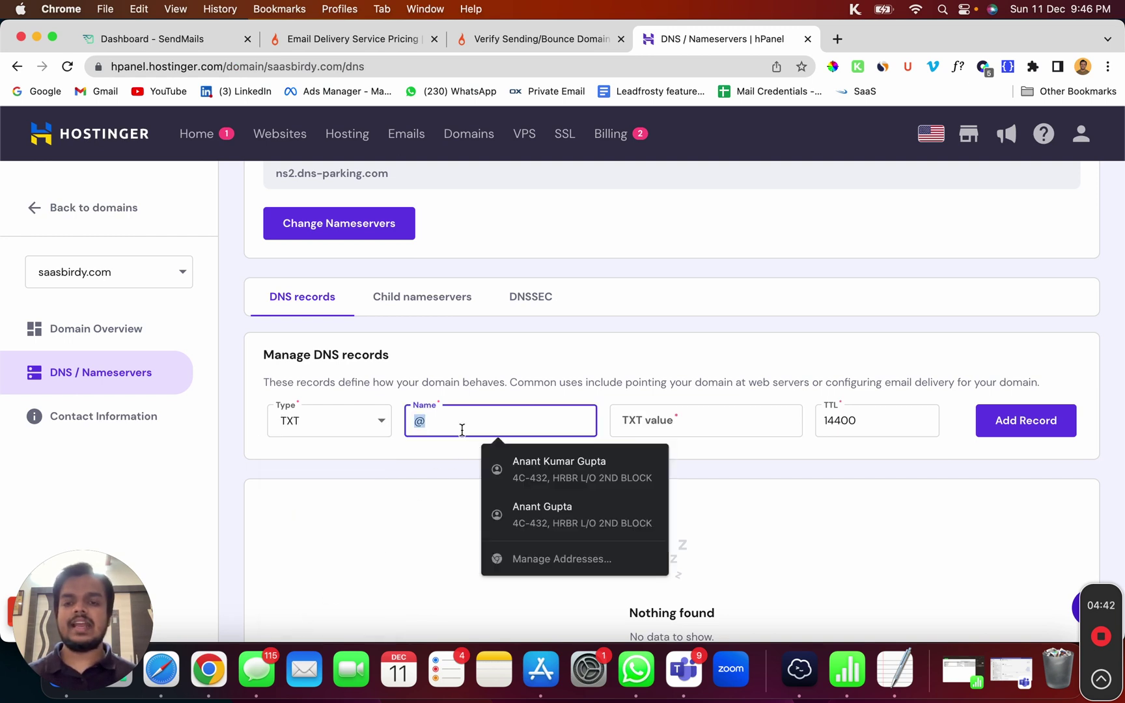
key("super+v")
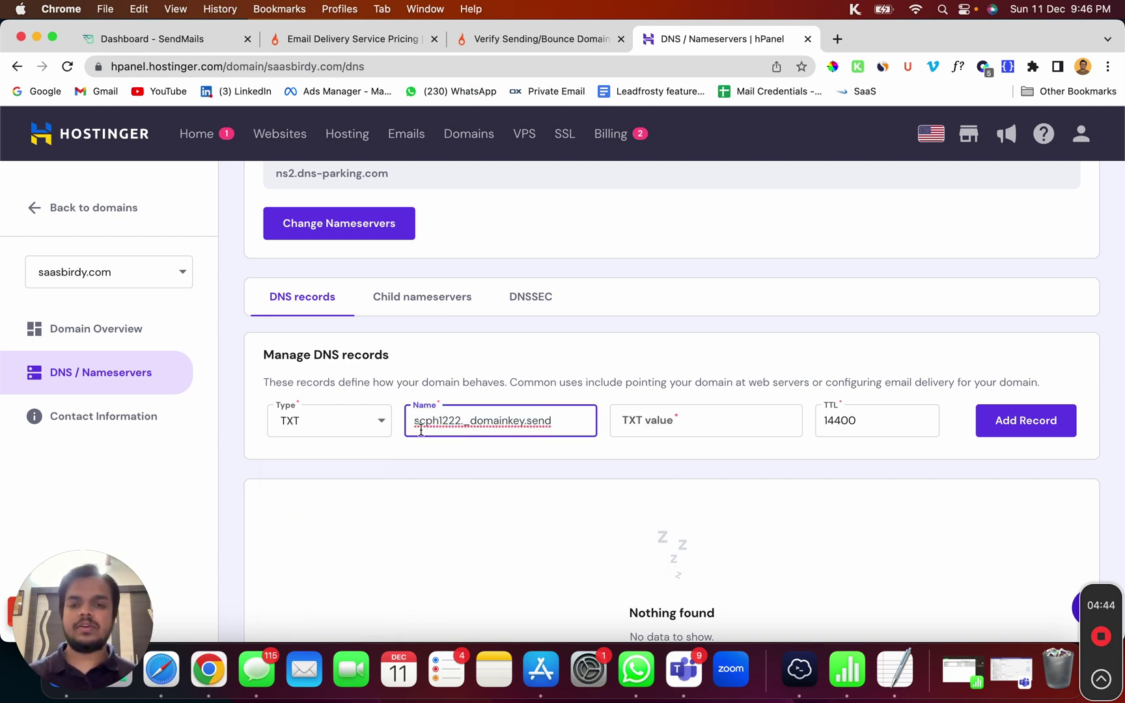
left_click_drag(407, 421, 611, 443)
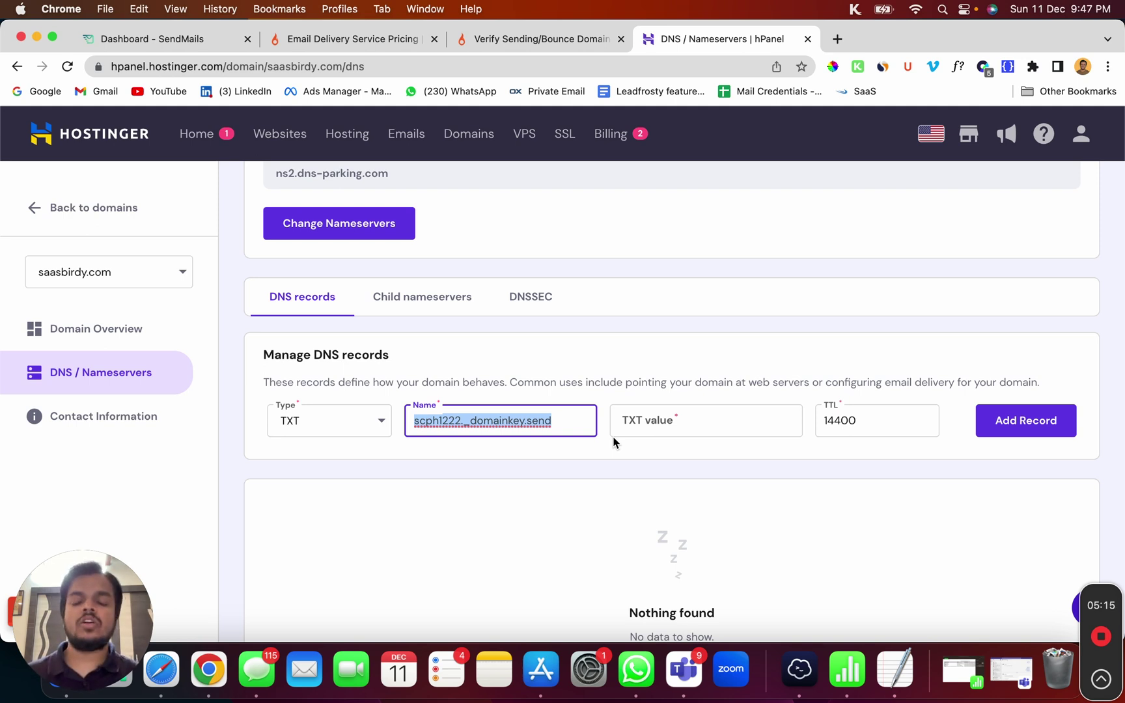
left_click(569, 428)
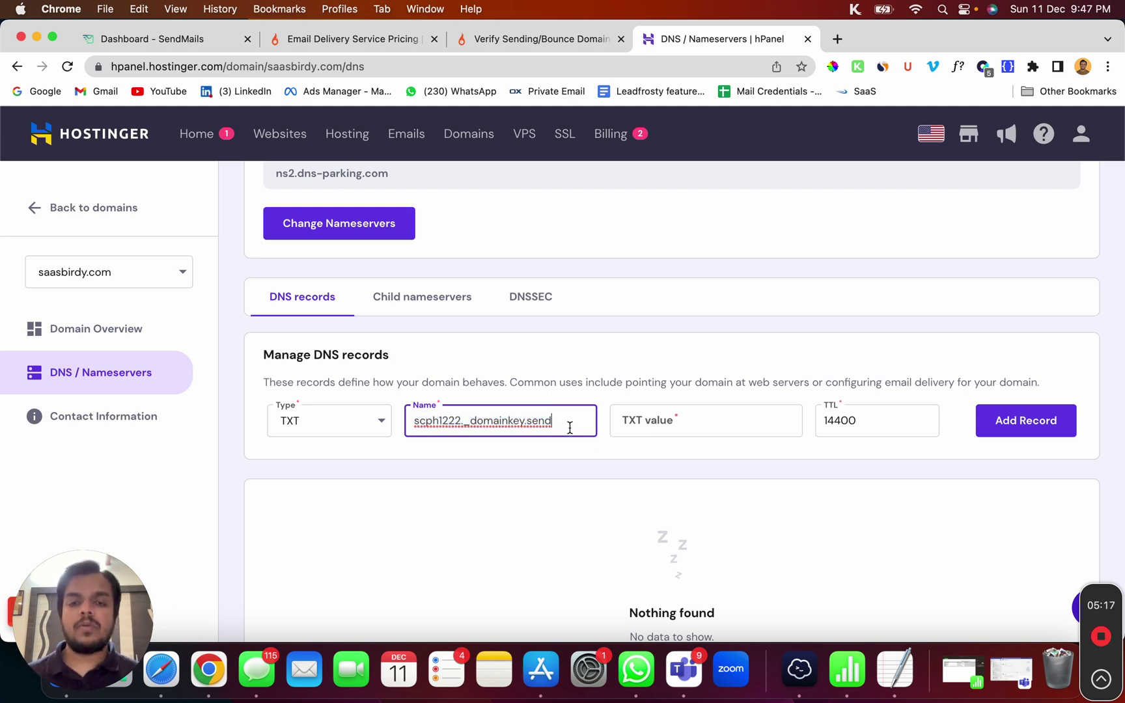
left_click_drag(570, 428, 379, 425)
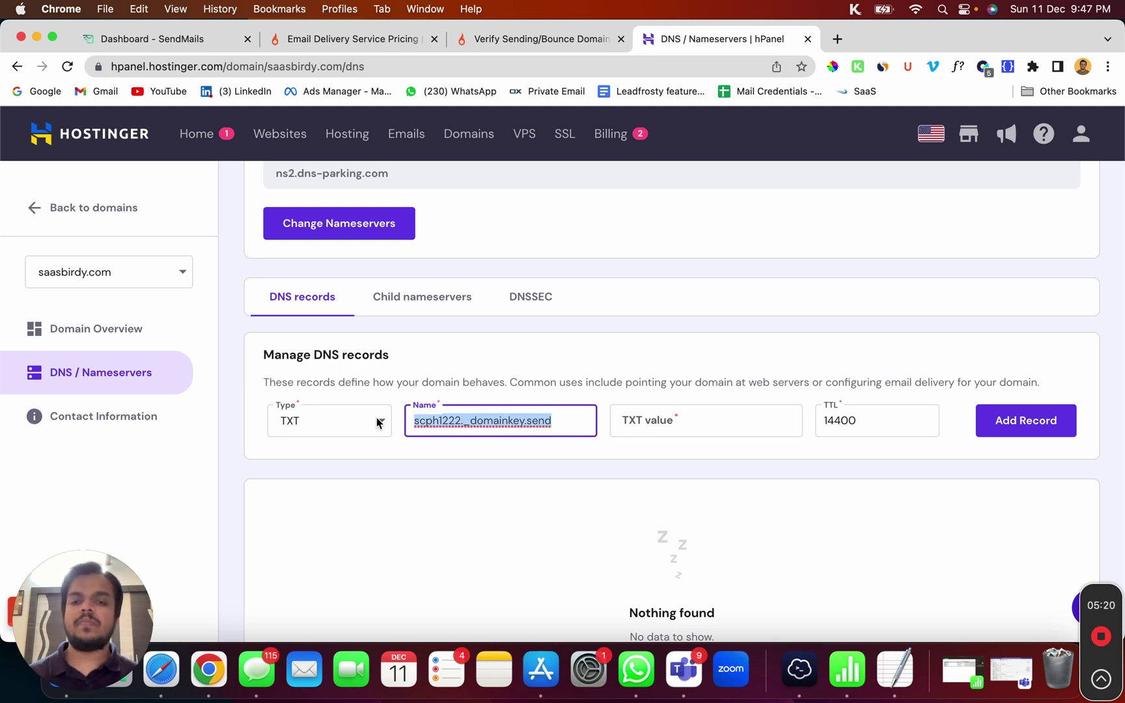
- Copy the DKIM TXT record value from SparkPost's verification page
left_click(555, 47)
left_click_drag(517, 393, 338, 390)
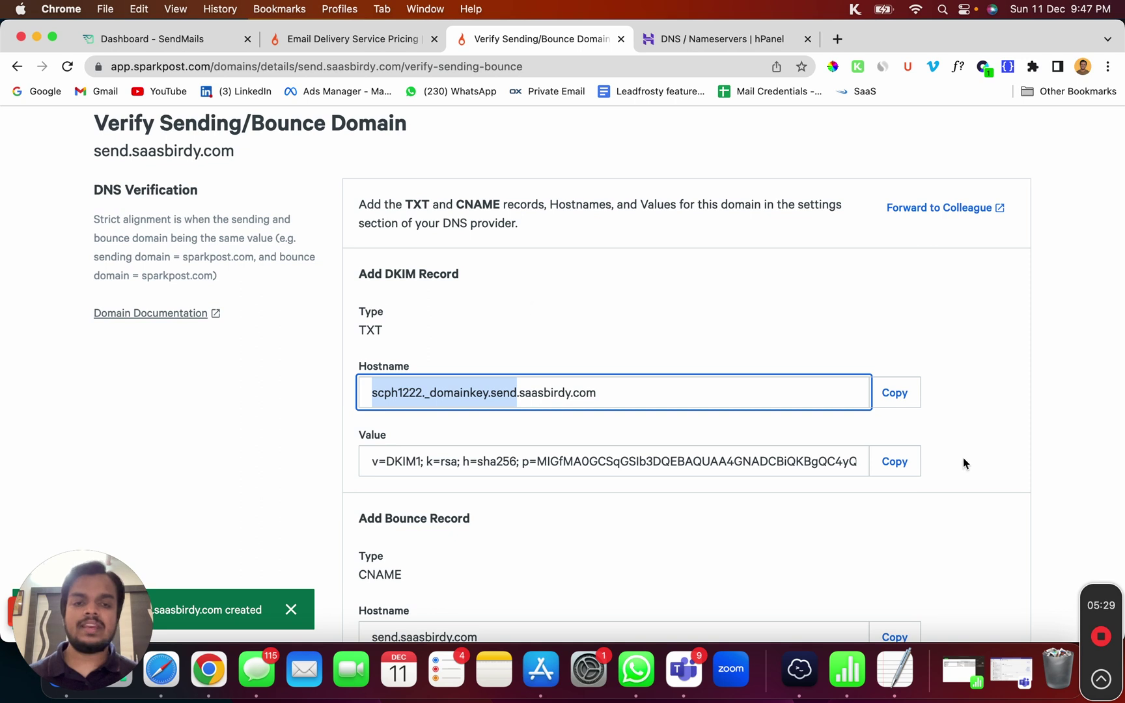
left_click(892, 462)
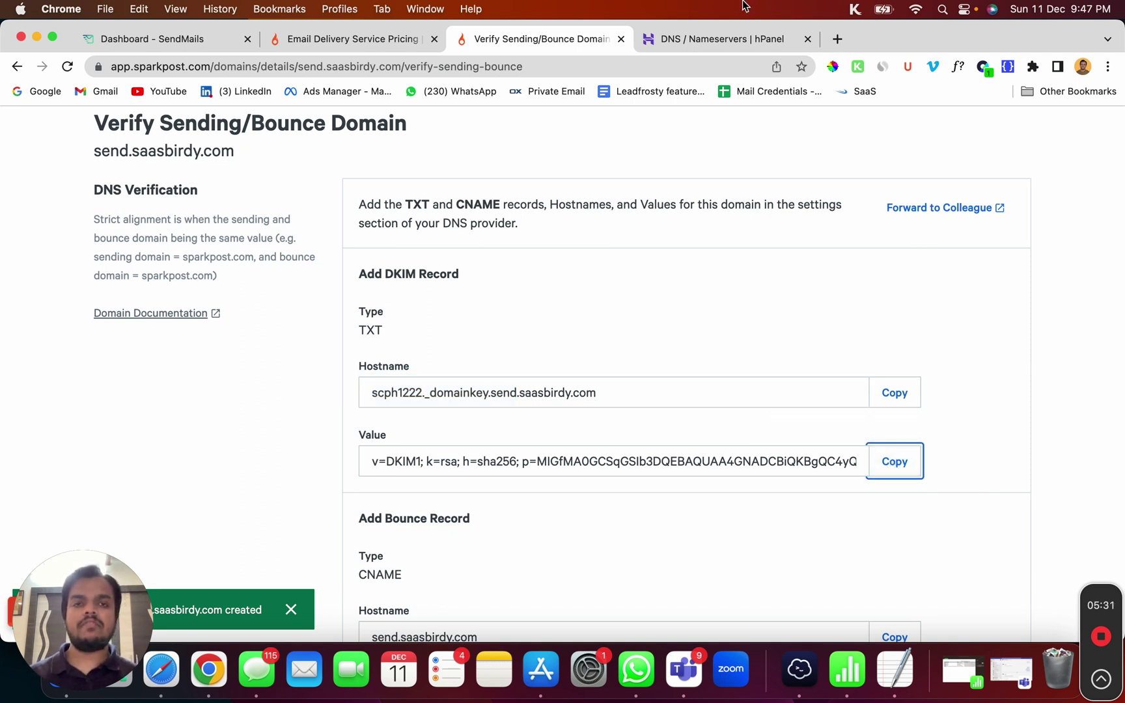
- Paste the DKIM value into the TXT record and add it in Hostinger
left_click(706, 42)
left_click(761, 419)
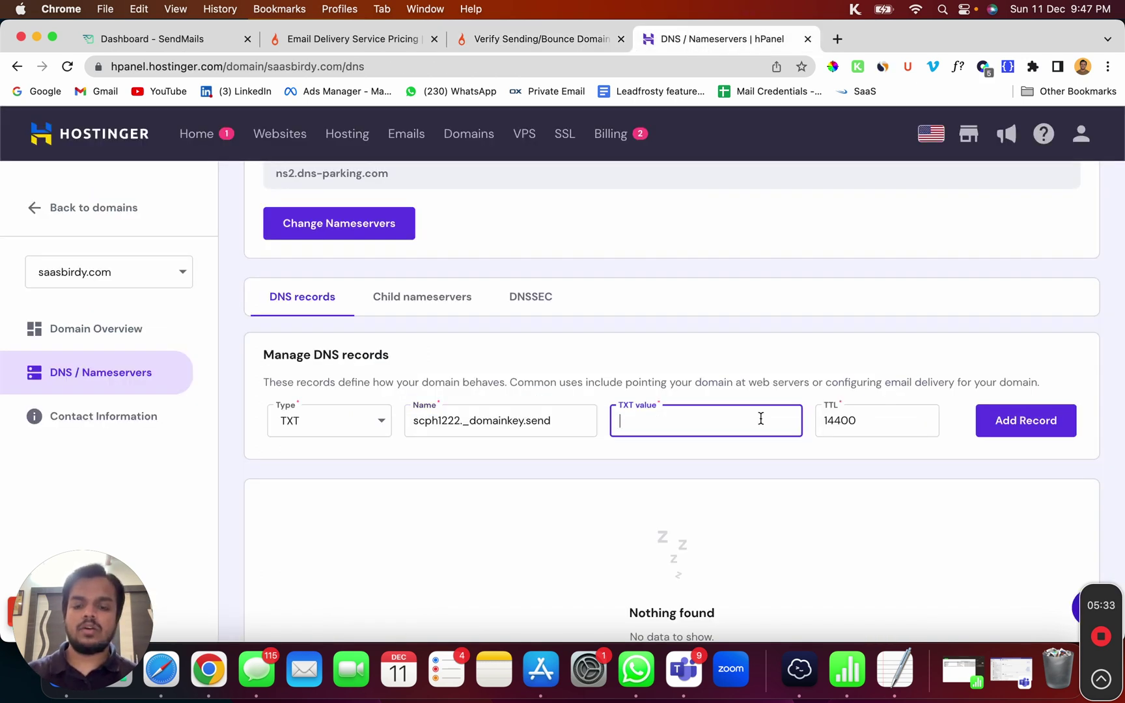
key("super+v")
left_click(1050, 432)
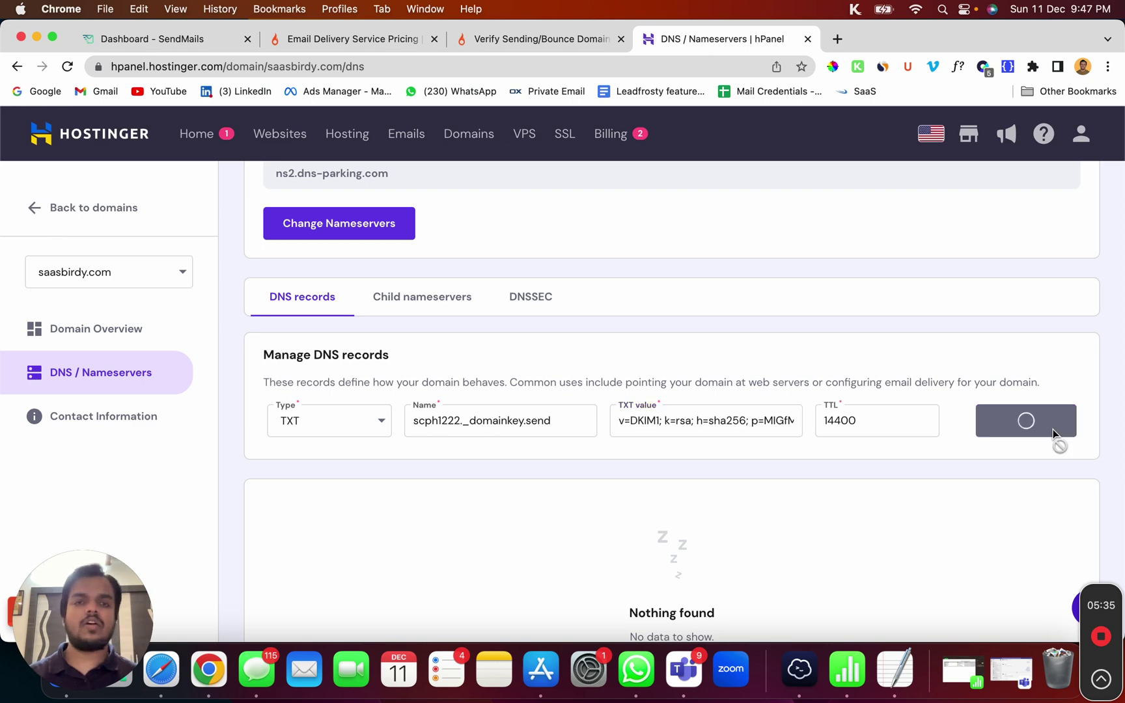
- Start a new CNAME record in Hostinger named send
left_click(521, 40)
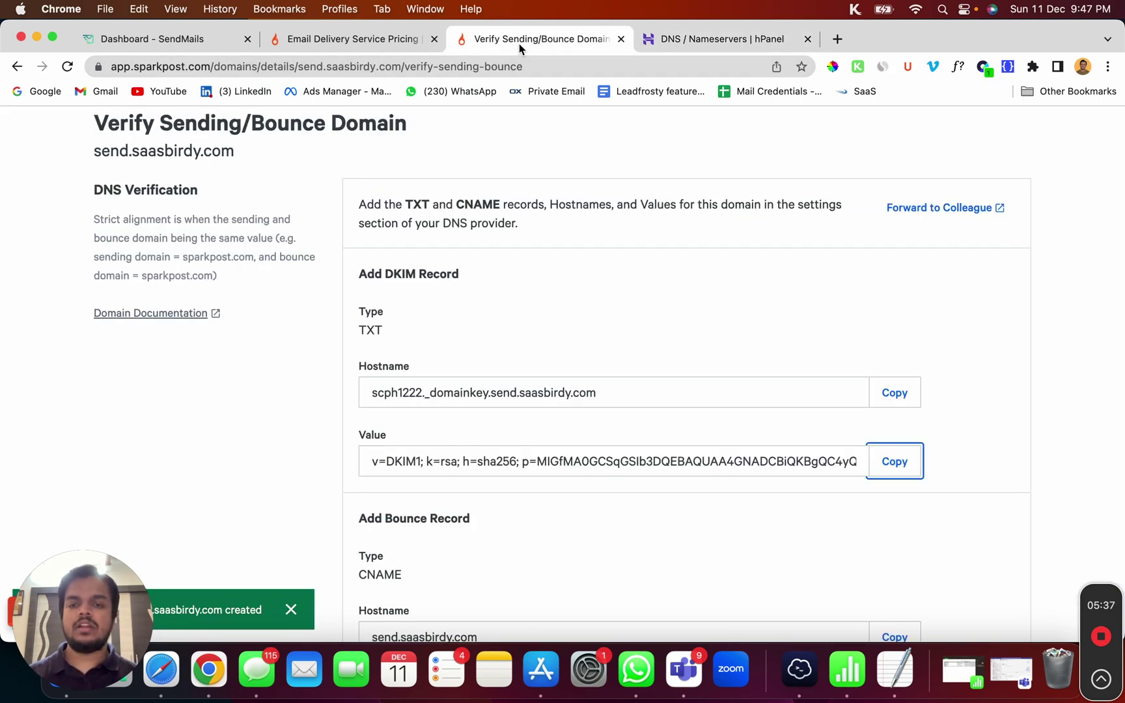
scroll(542, 456, "down", 5)
scroll(539, 453, "down", 2)
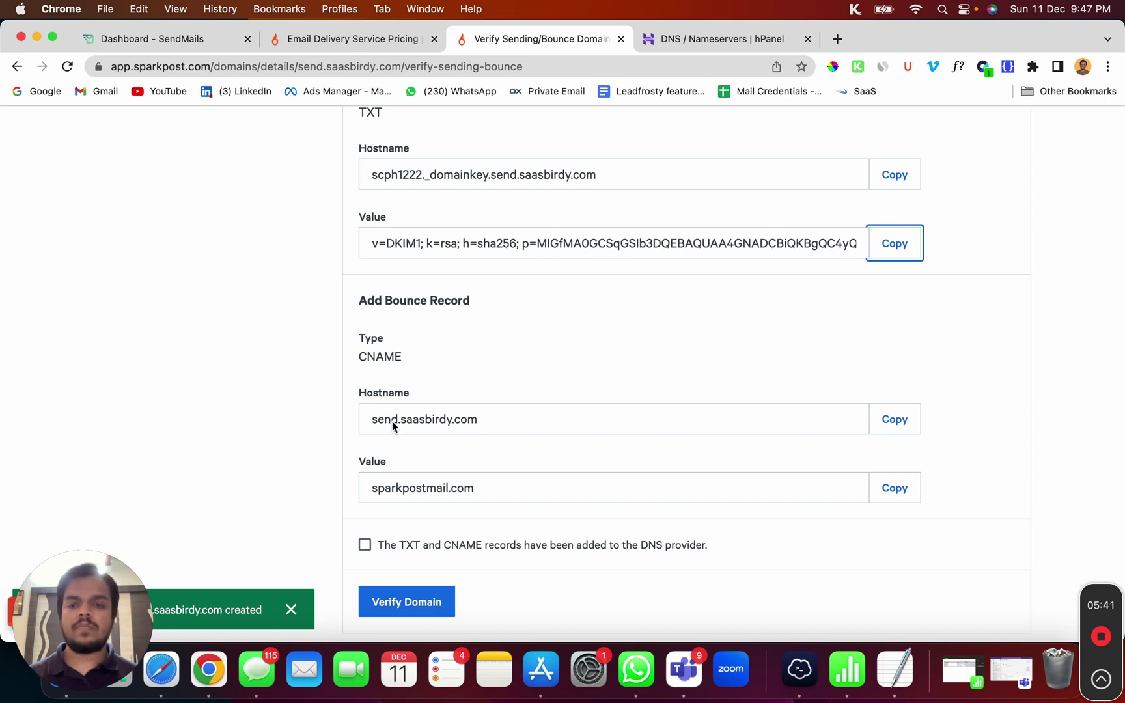
left_click(760, 44)
left_click(341, 426)
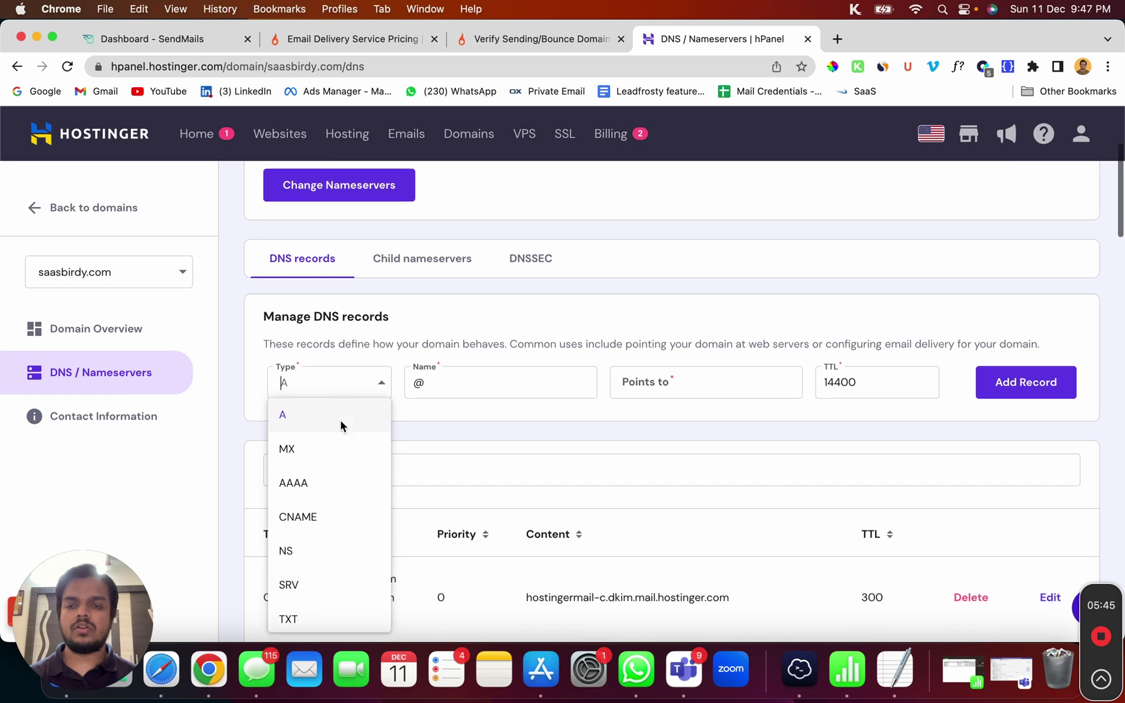
left_click(314, 472)
left_click(452, 344)
type("send")
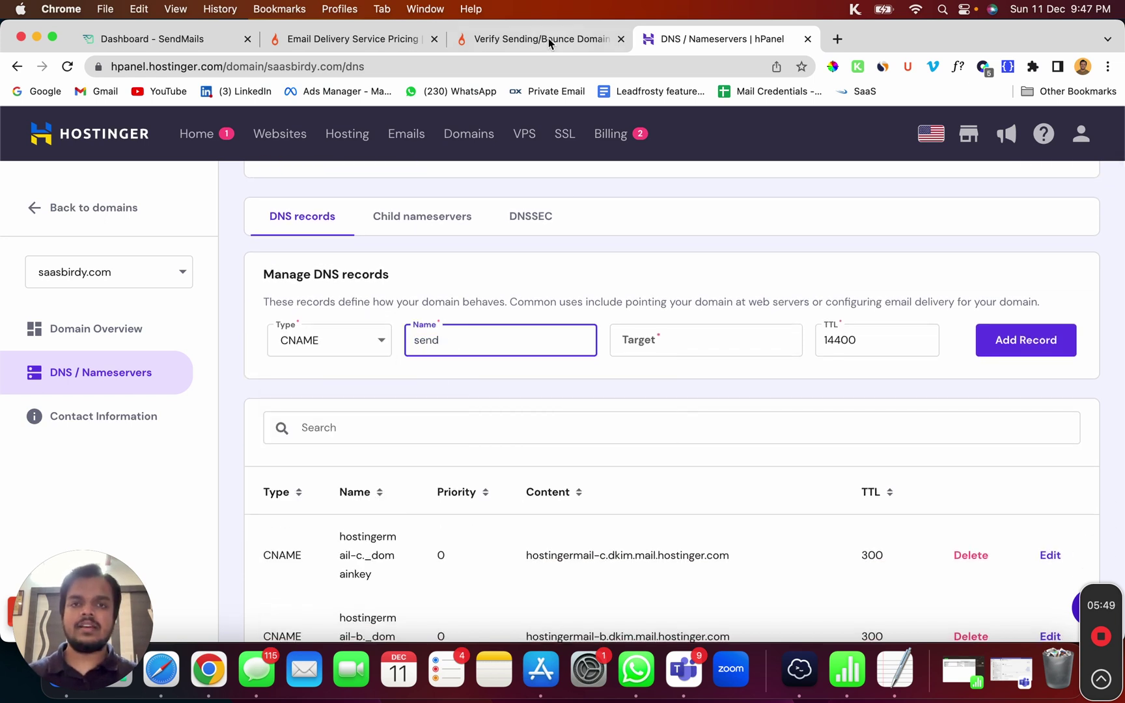
- Copy sparkpostmail.com from SparkPost as the CNAME target and add the send record
left_click(549, 43)
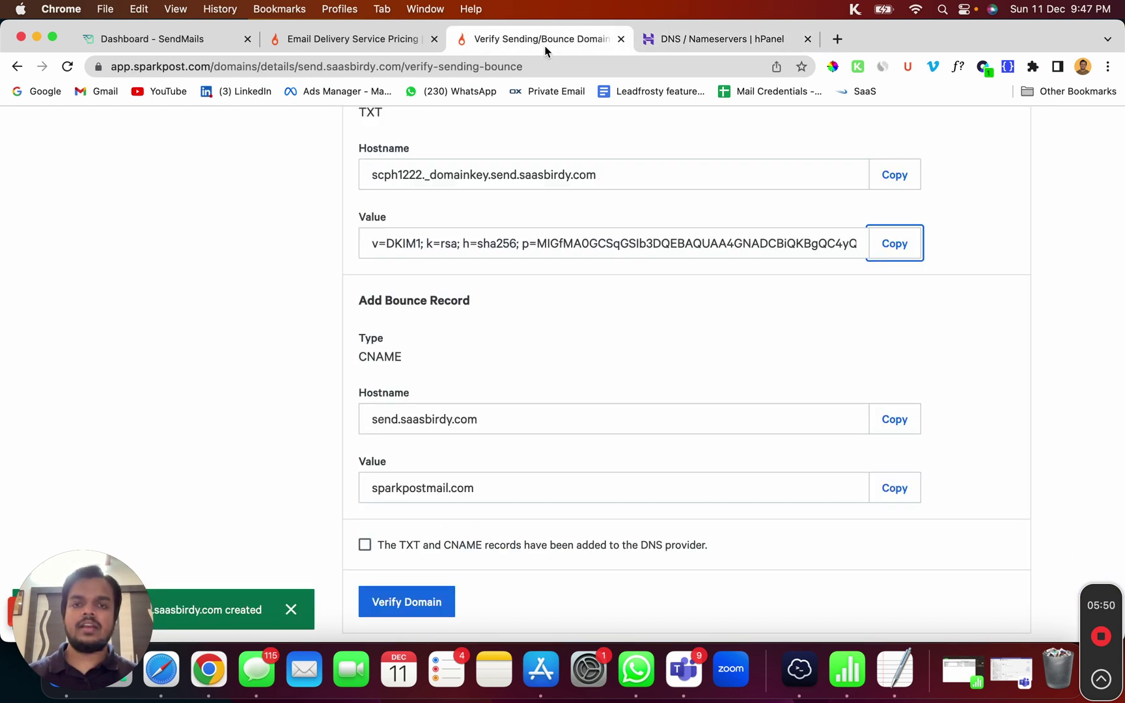
left_click(902, 489)
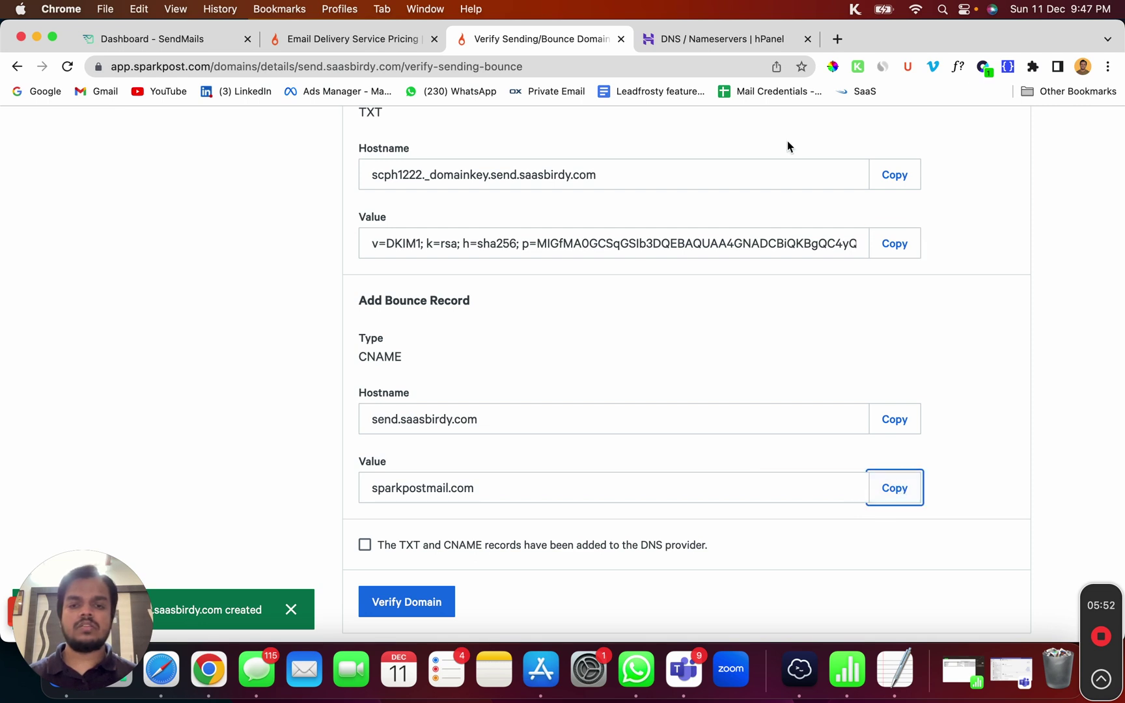
left_click(732, 40)
left_click(651, 330)
key("cmd+v")
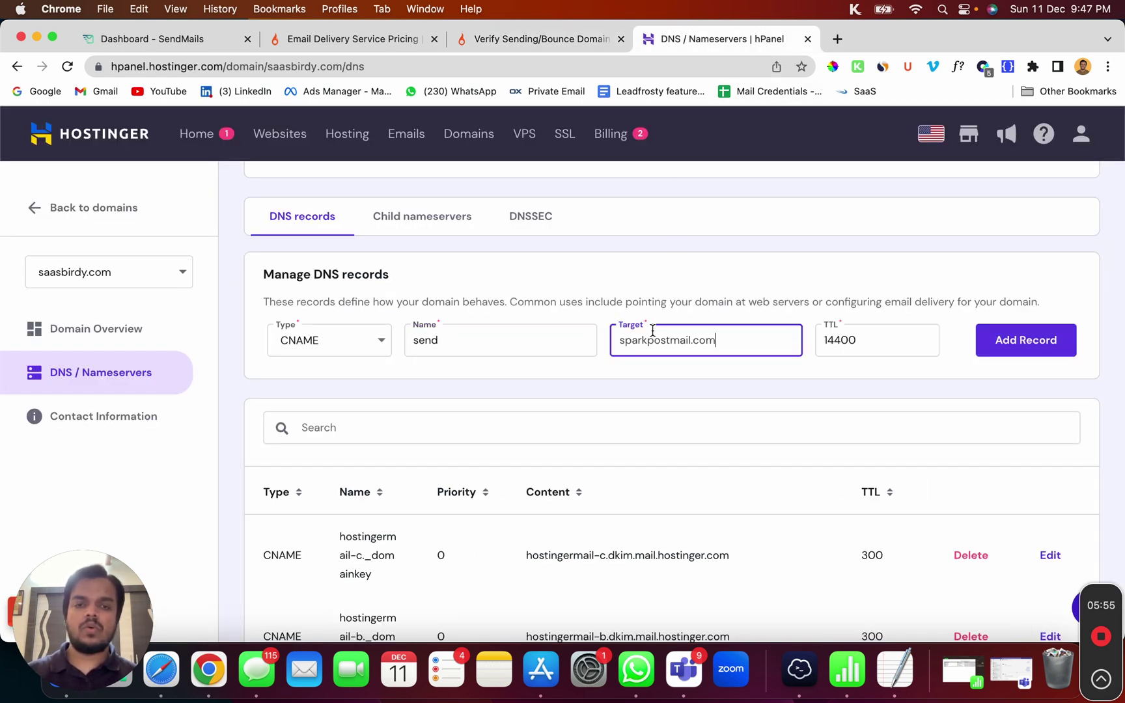
left_click(1024, 345)
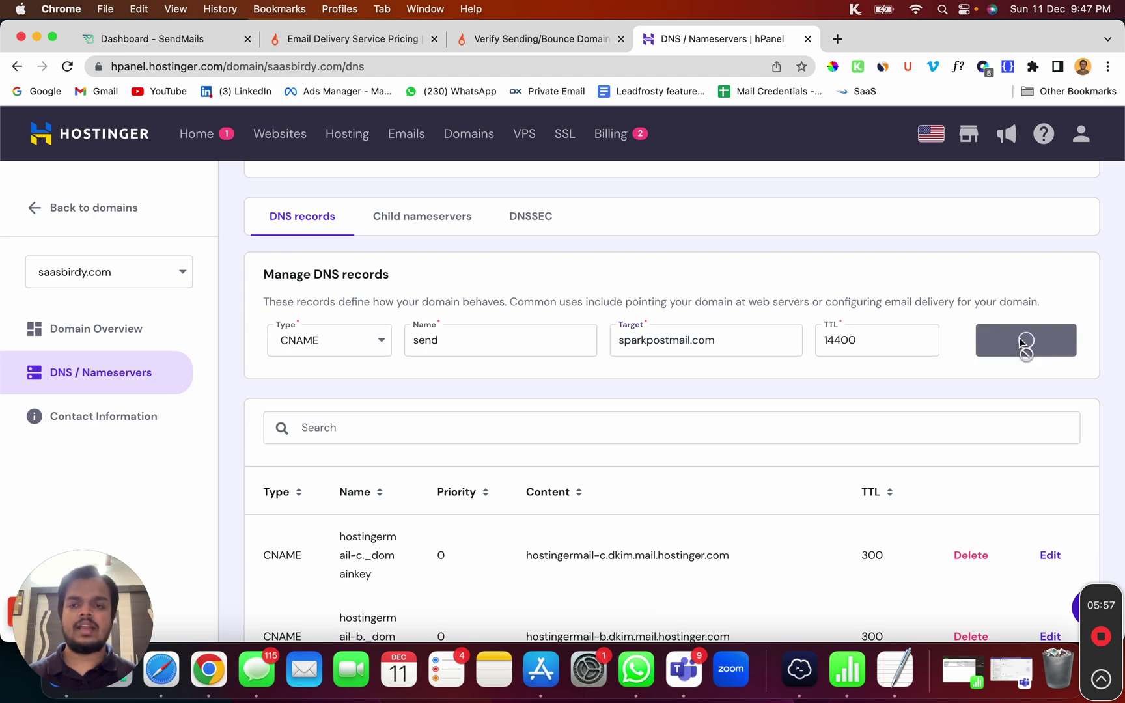
scroll(933, 446, "down", 8)
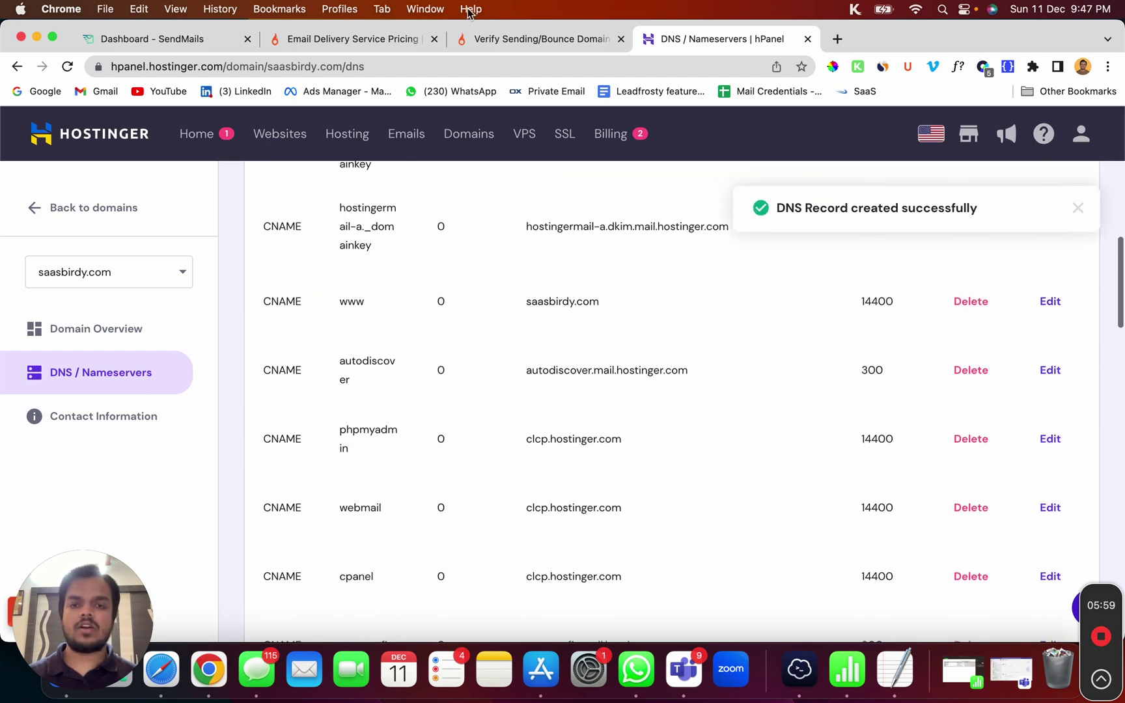
- Confirm the TXT and CNAME records were added and run Verify Domain for send.saasbirdy.com
left_click(550, 39)
scroll(455, 475, "down", 2)
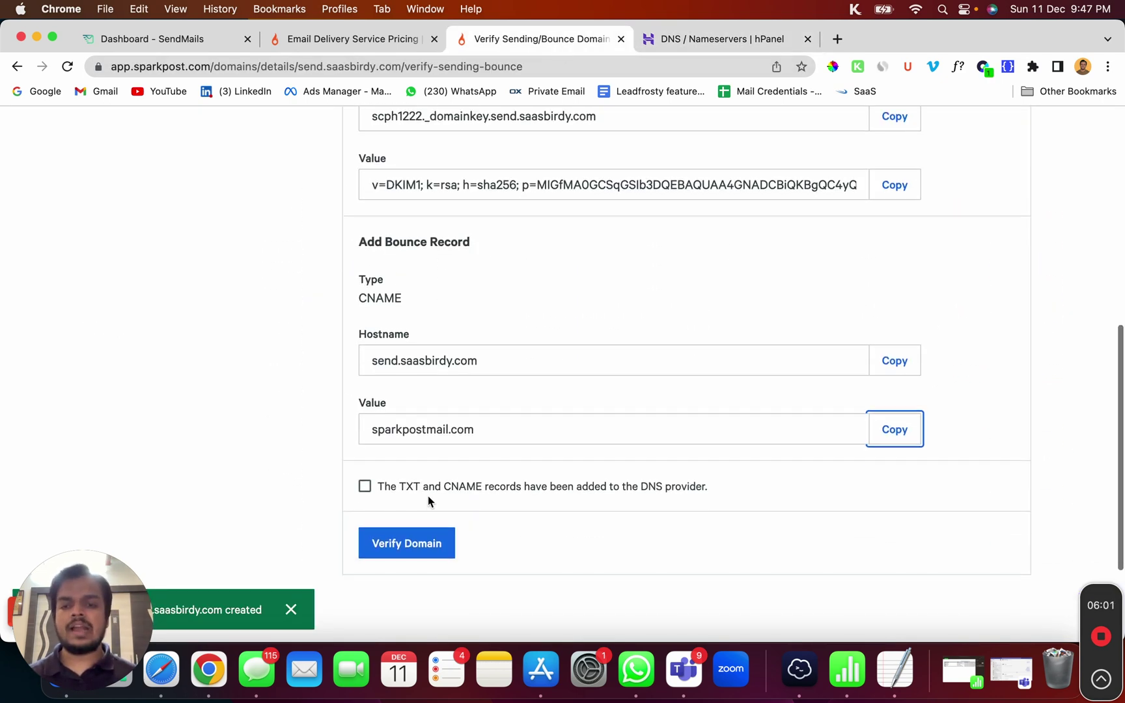
left_click(365, 486)
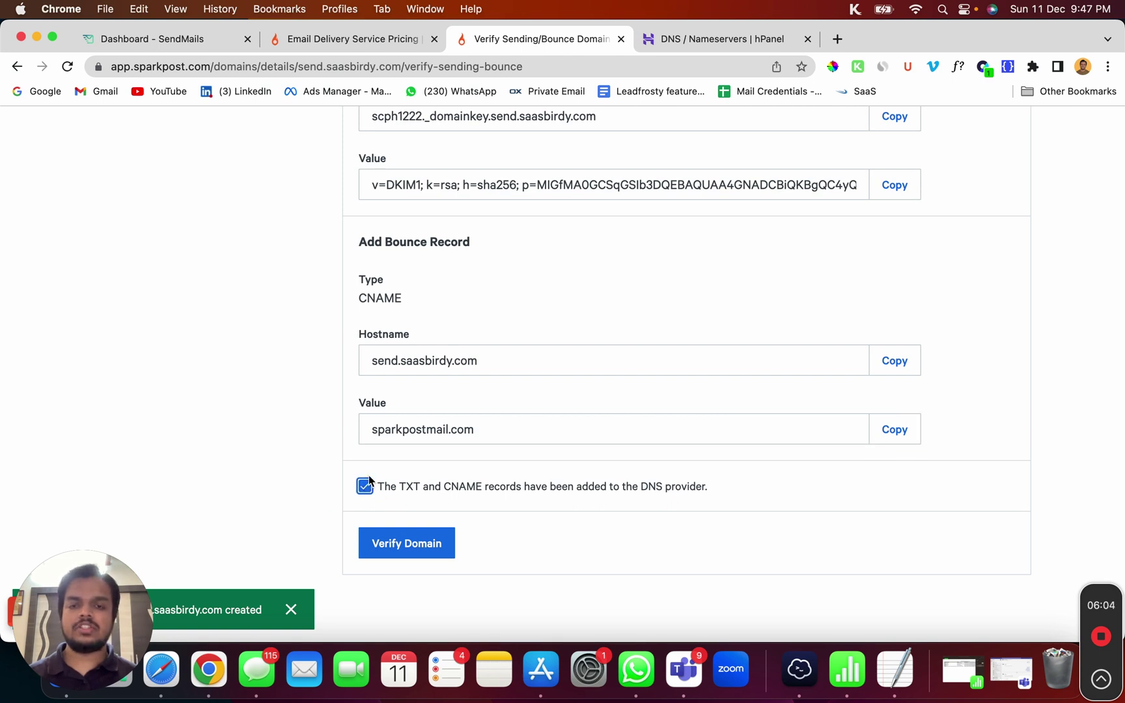
left_click(408, 543)
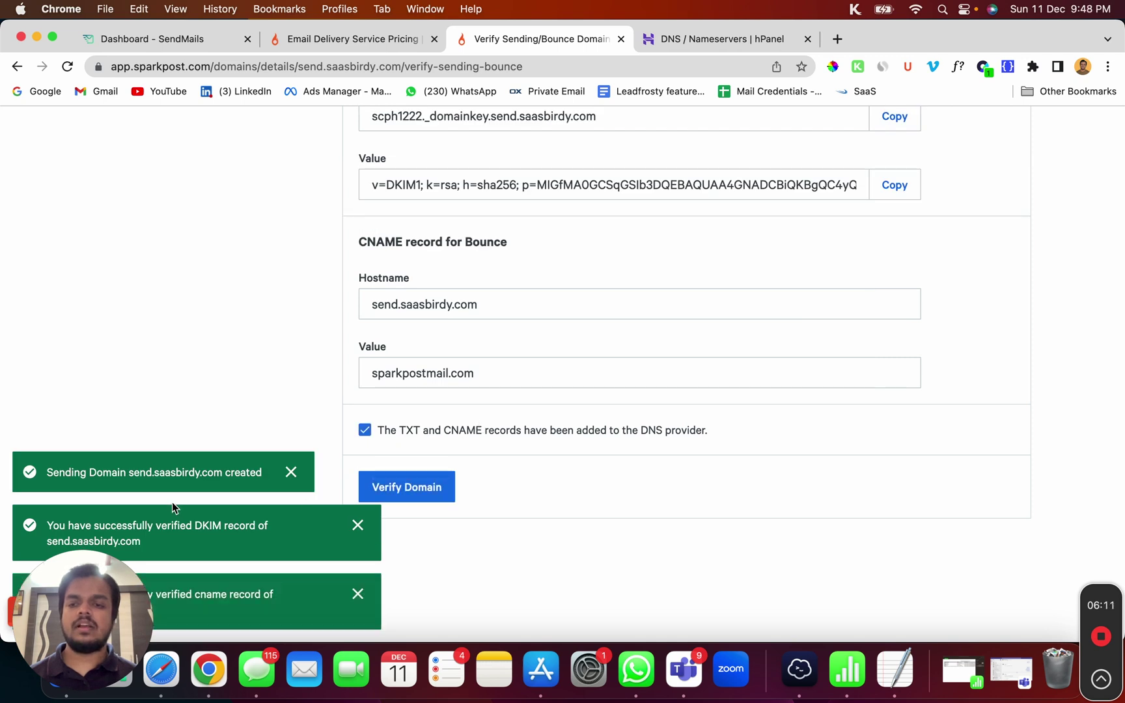
left_click_drag(67, 612, 342, 619)
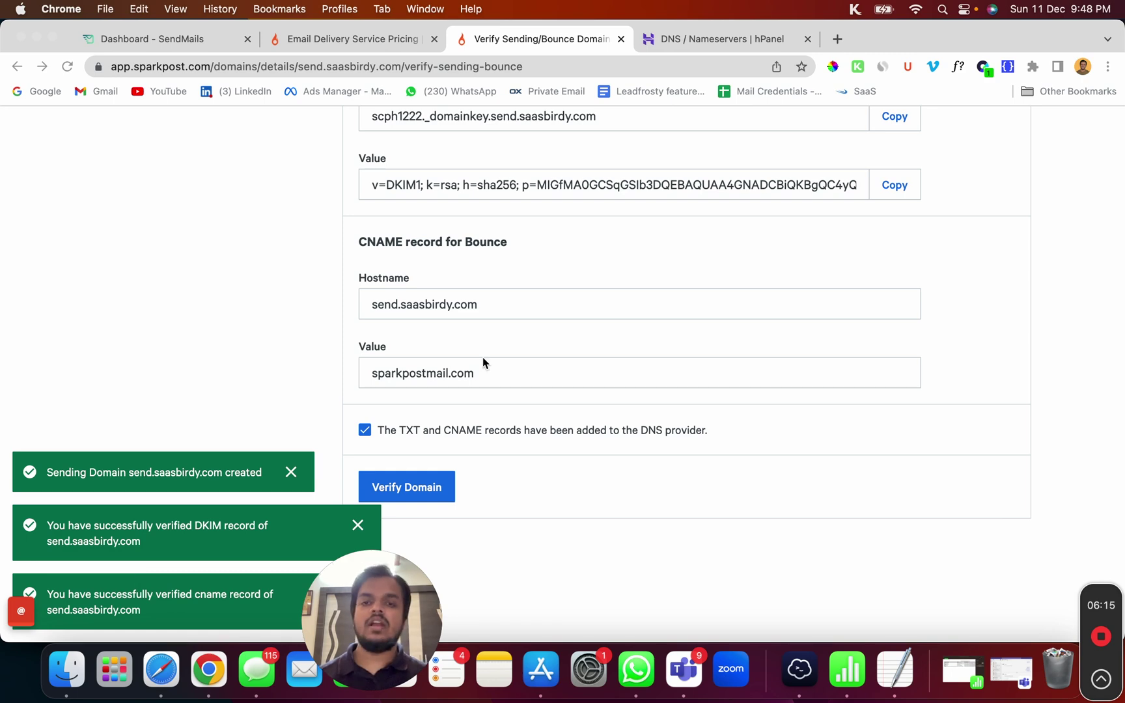
scroll(495, 344, "up", 10)
scroll(495, 345, "down", 4)
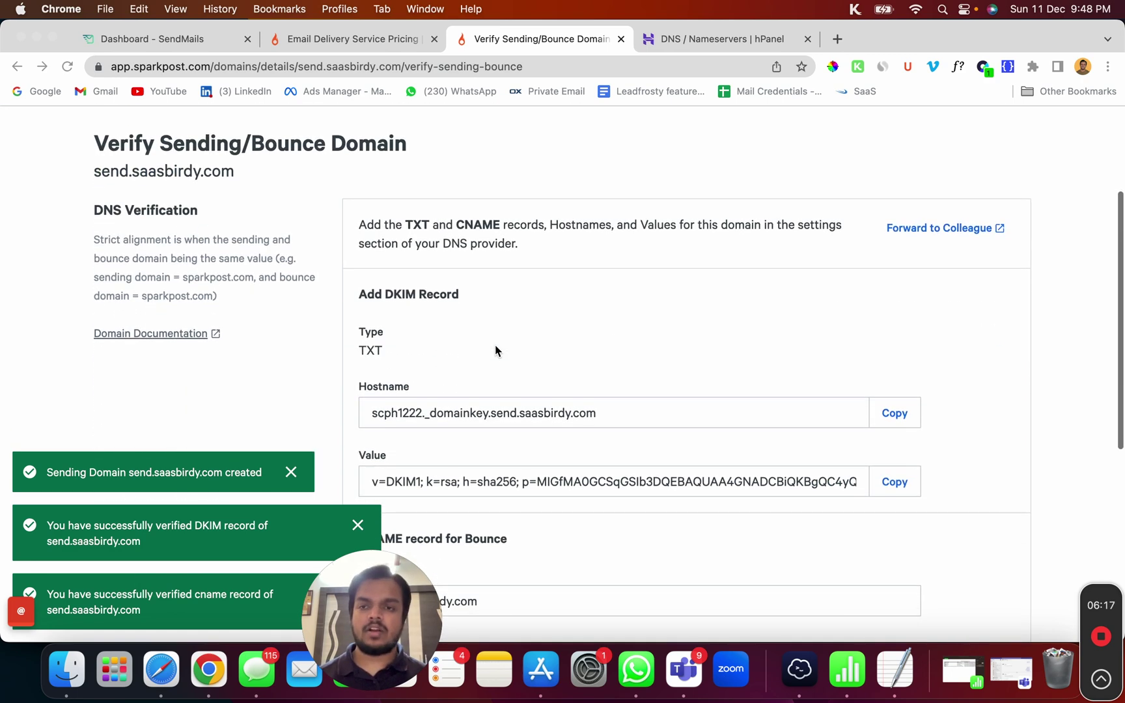
scroll(495, 350, "down", 5)
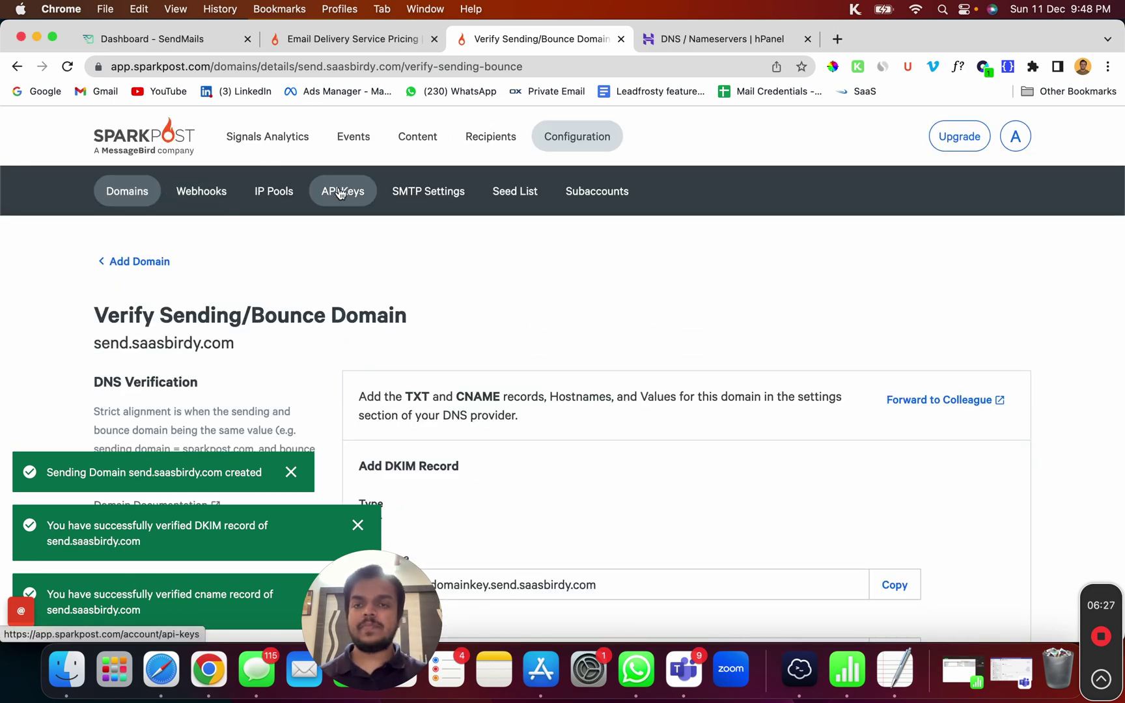
- On the API Keys page, start a new key named SendMails.io
left_click(339, 192)
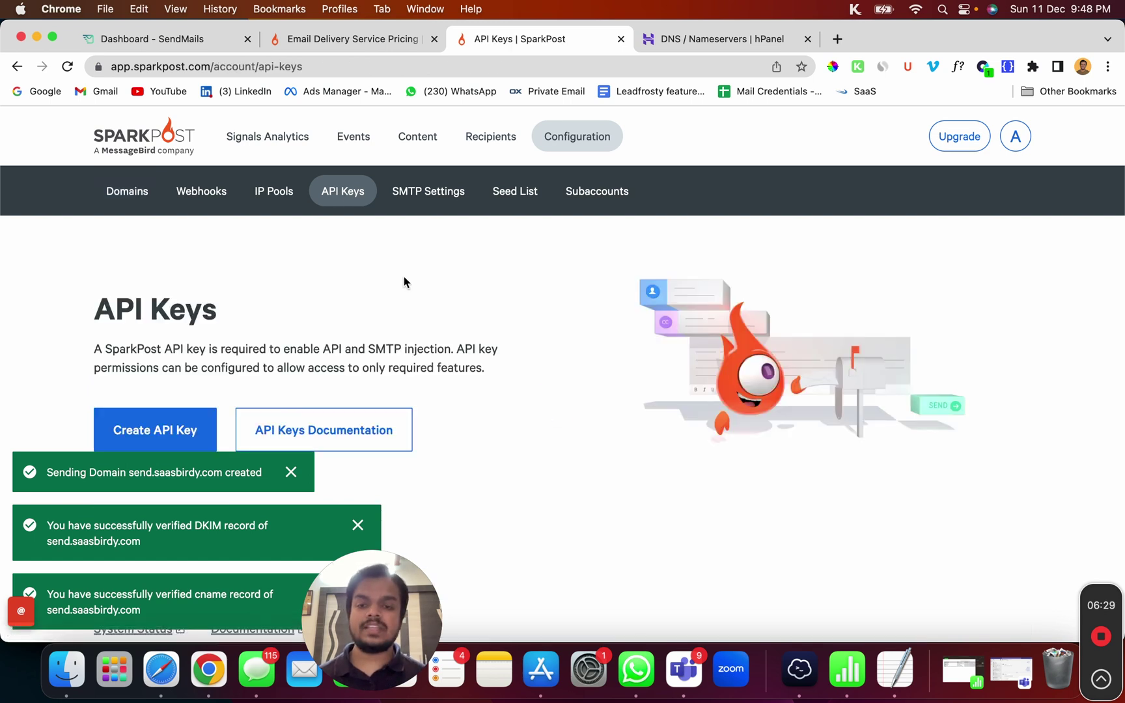
scroll(404, 283, "down", 1)
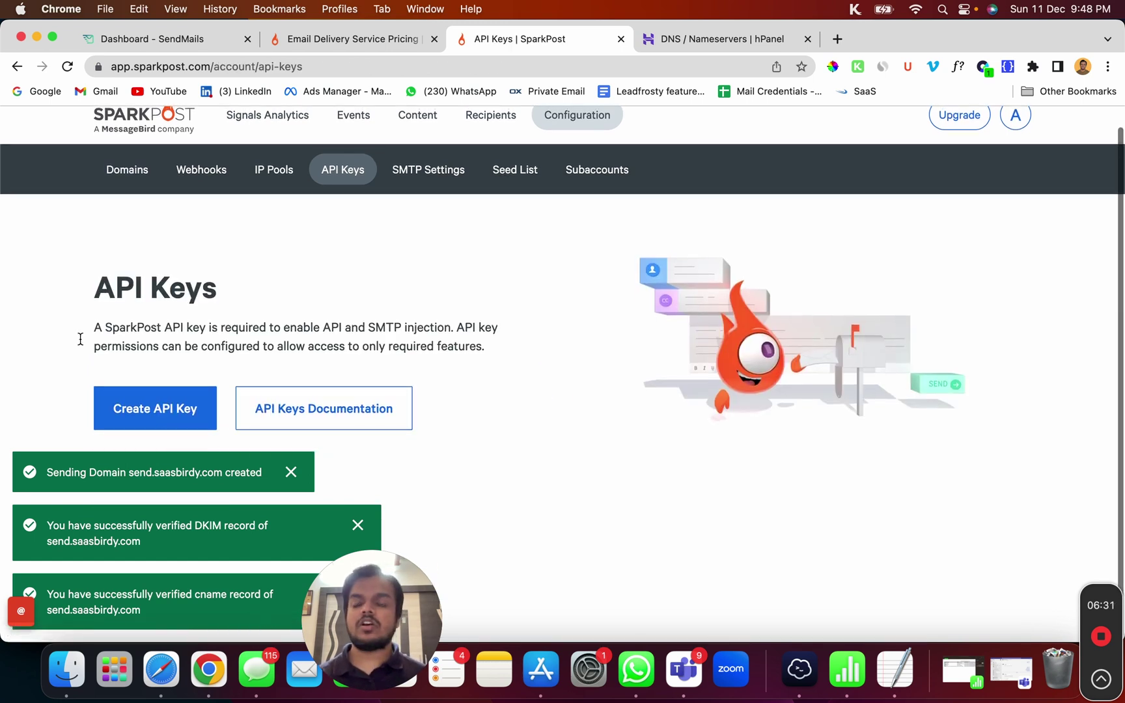
left_click(149, 420)
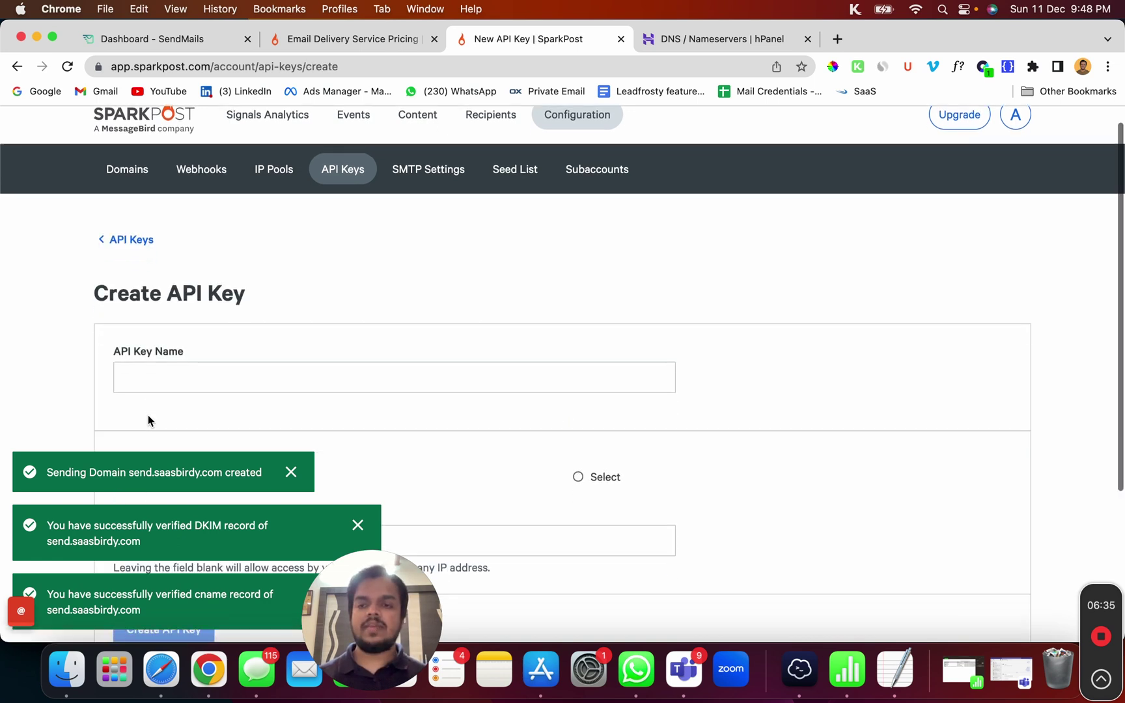
scroll(148, 415, "down", 4)
left_click(233, 224)
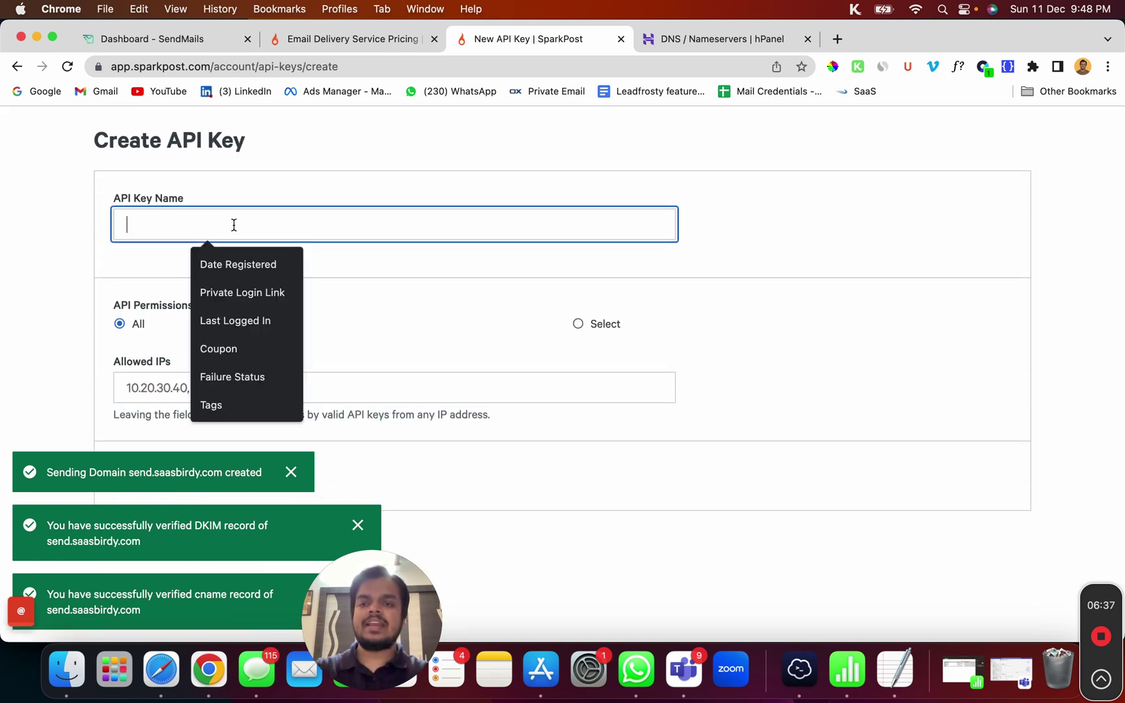
type("Sendma")
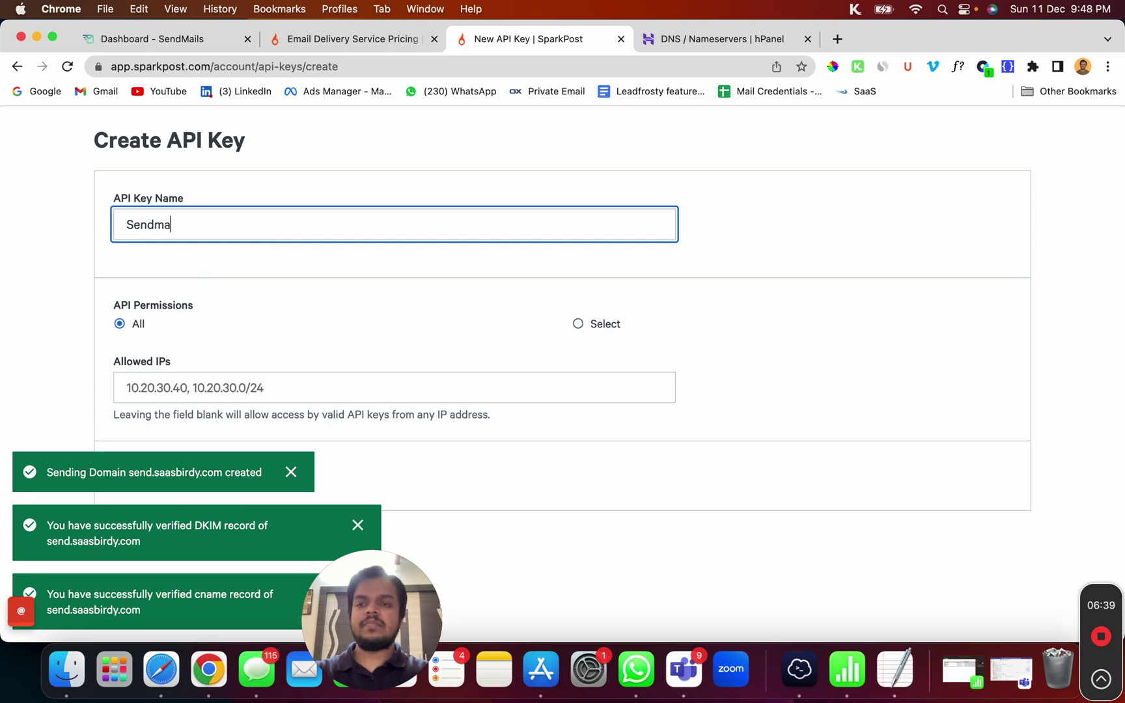
key("BackSpace")
key("BackSpace")
type("Mails.io")
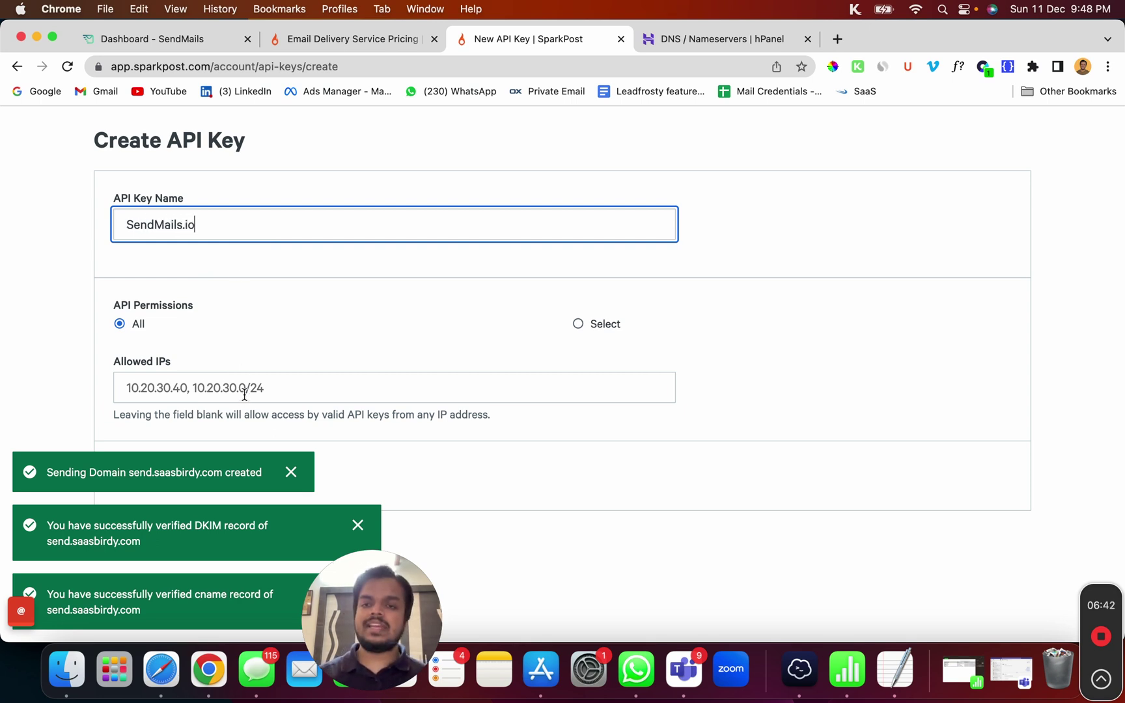
left_click(244, 394)
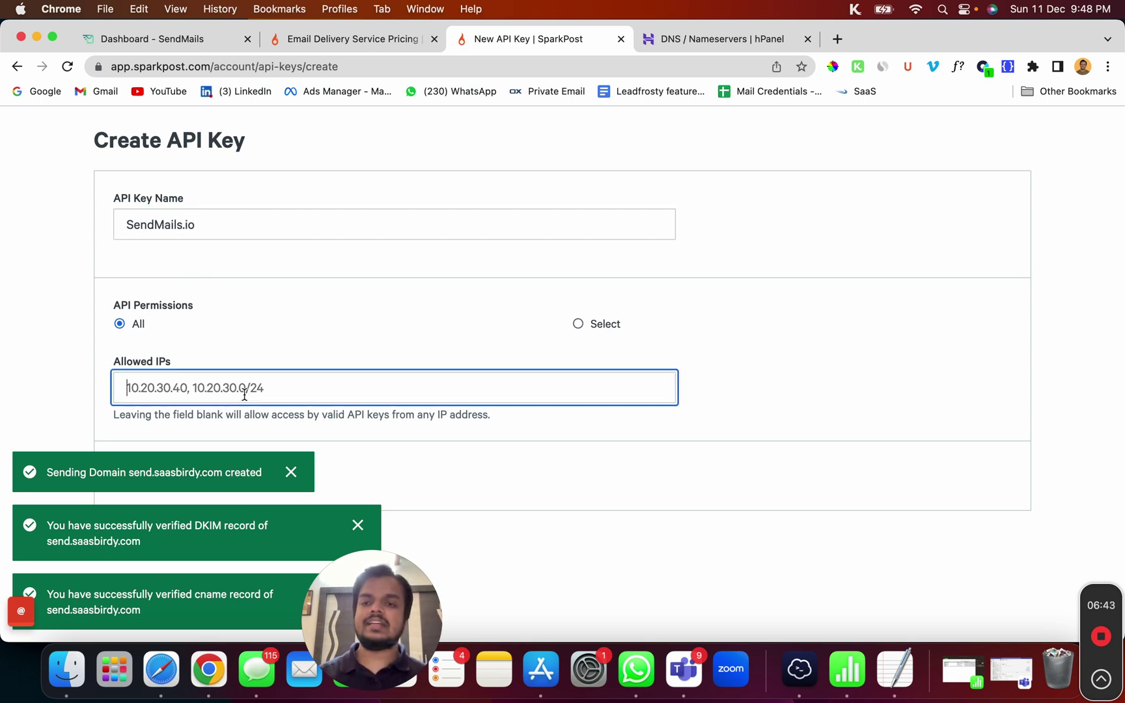
- Create the SendMails.io key with all permissions and copy it to the clipboard
scroll(244, 395, "down", 2)
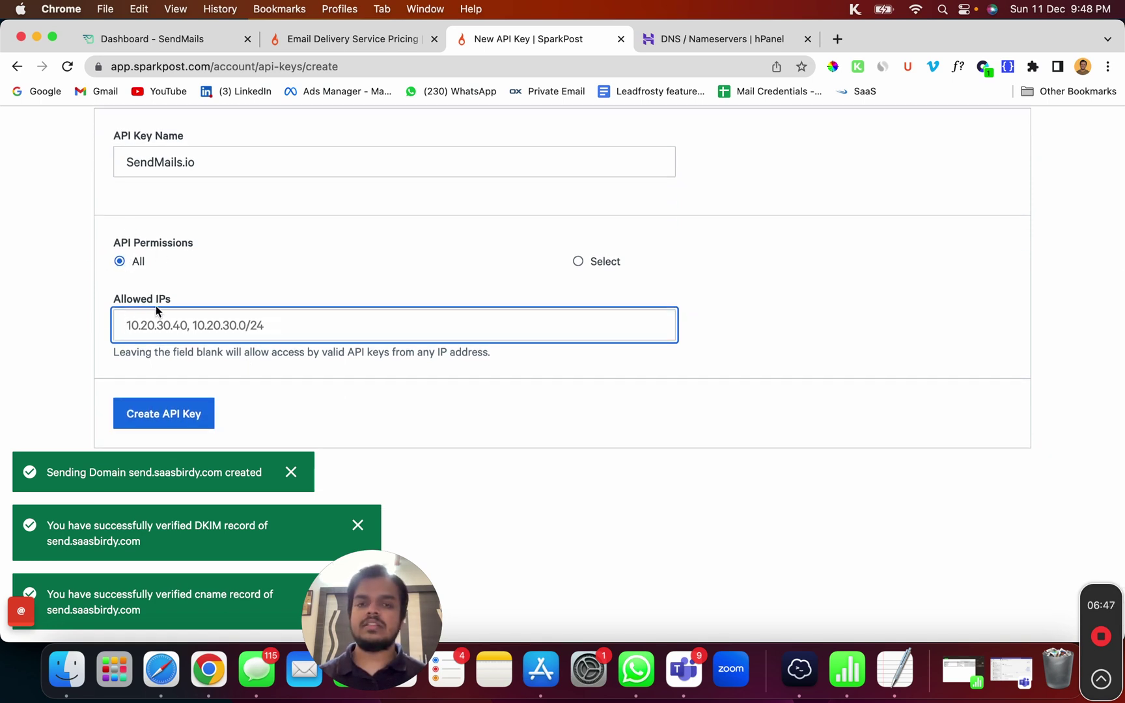
left_click(157, 415)
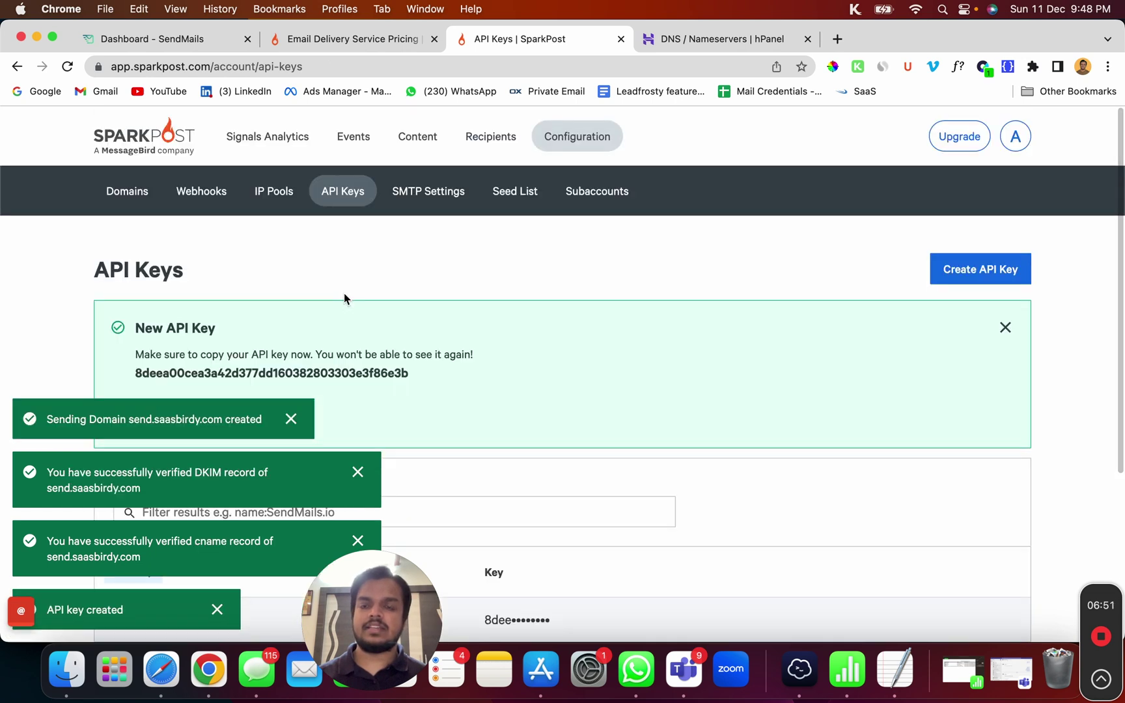
scroll(343, 294, "down", 2)
left_click(140, 309)
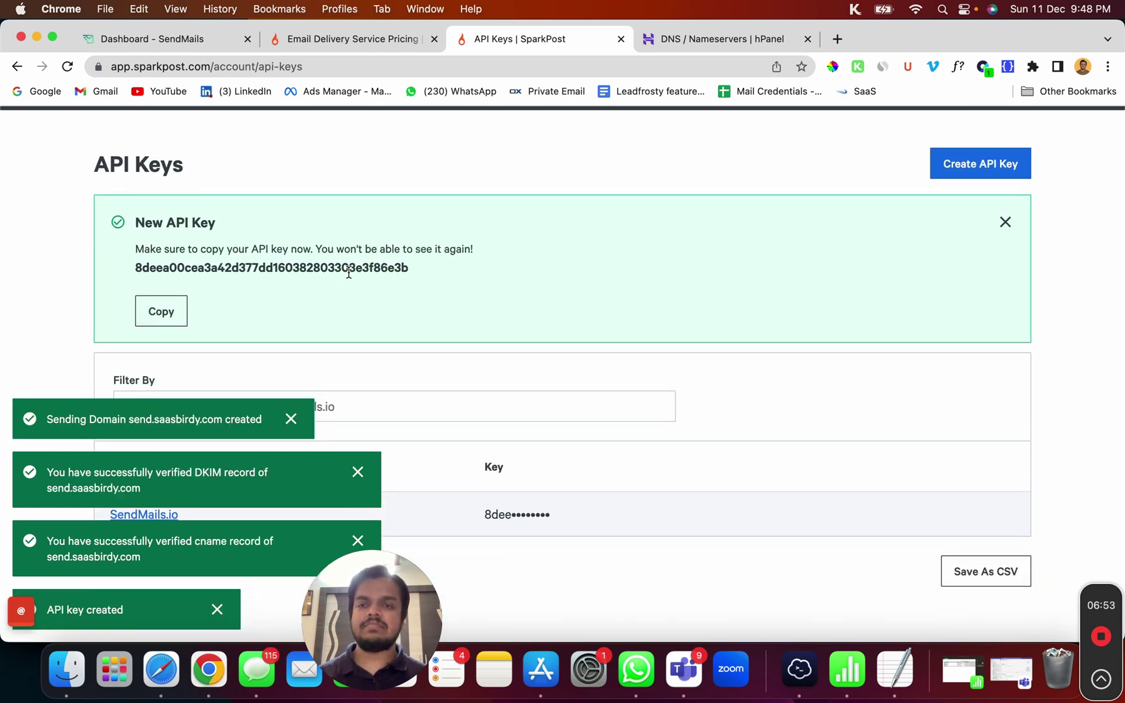
left_click(175, 315)
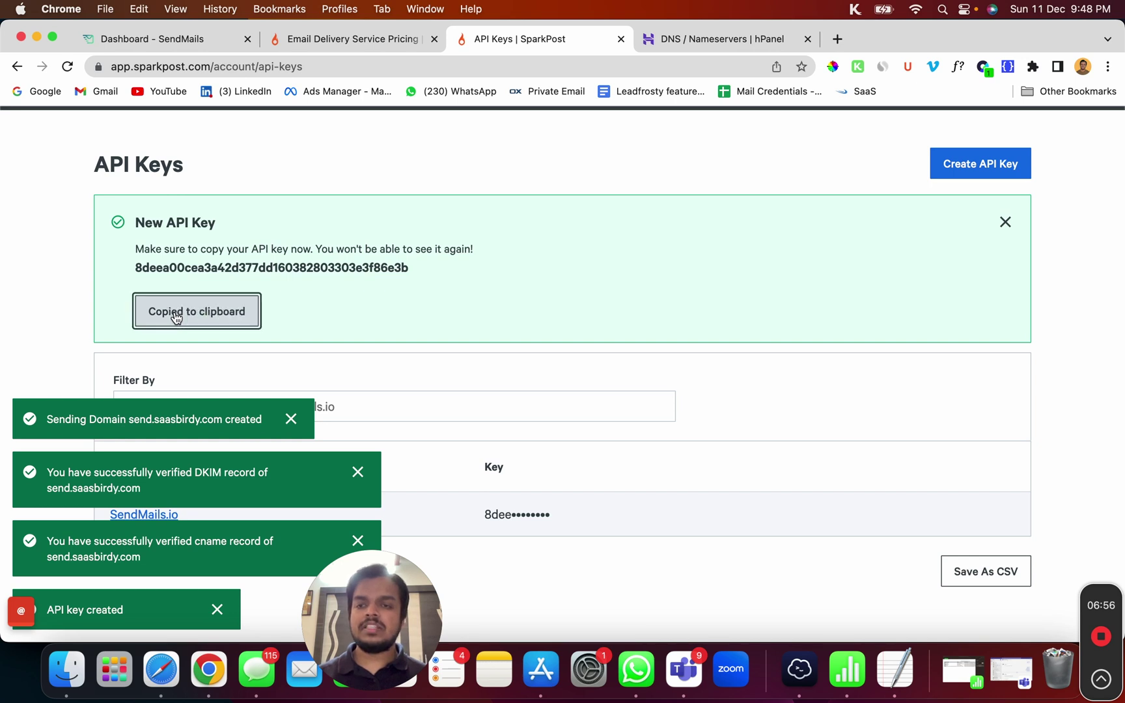
left_click(185, 40)
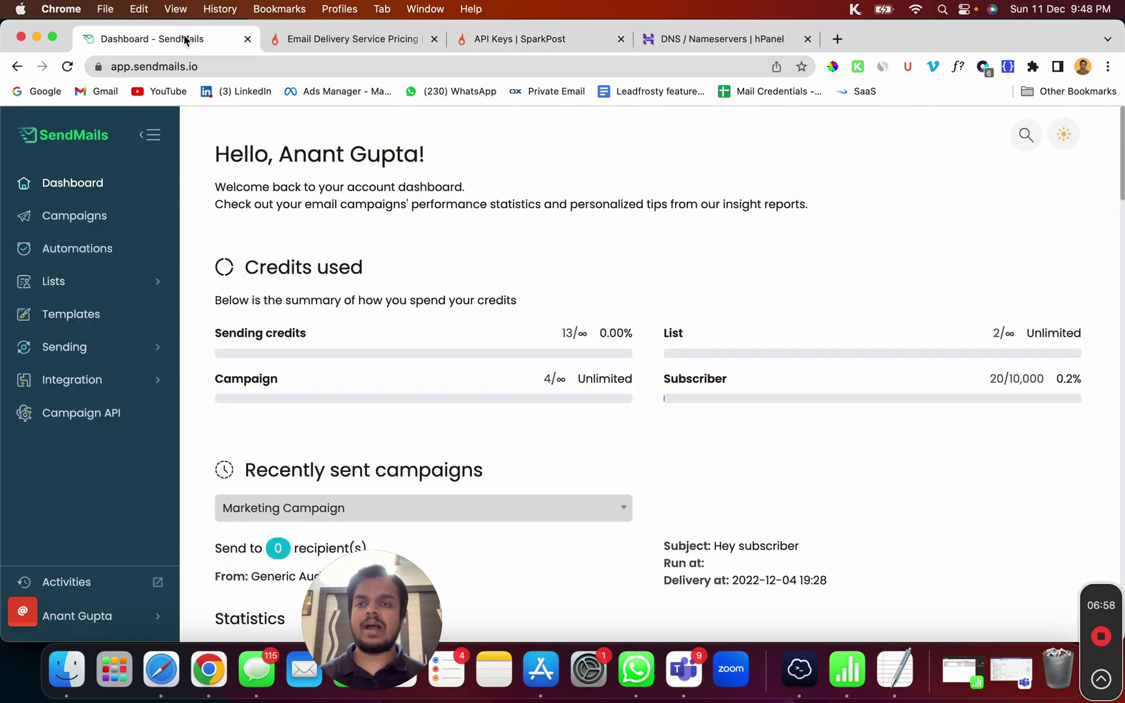
- Under Sending > Sending servers, start a New server of type SparkPost API
left_click(126, 354)
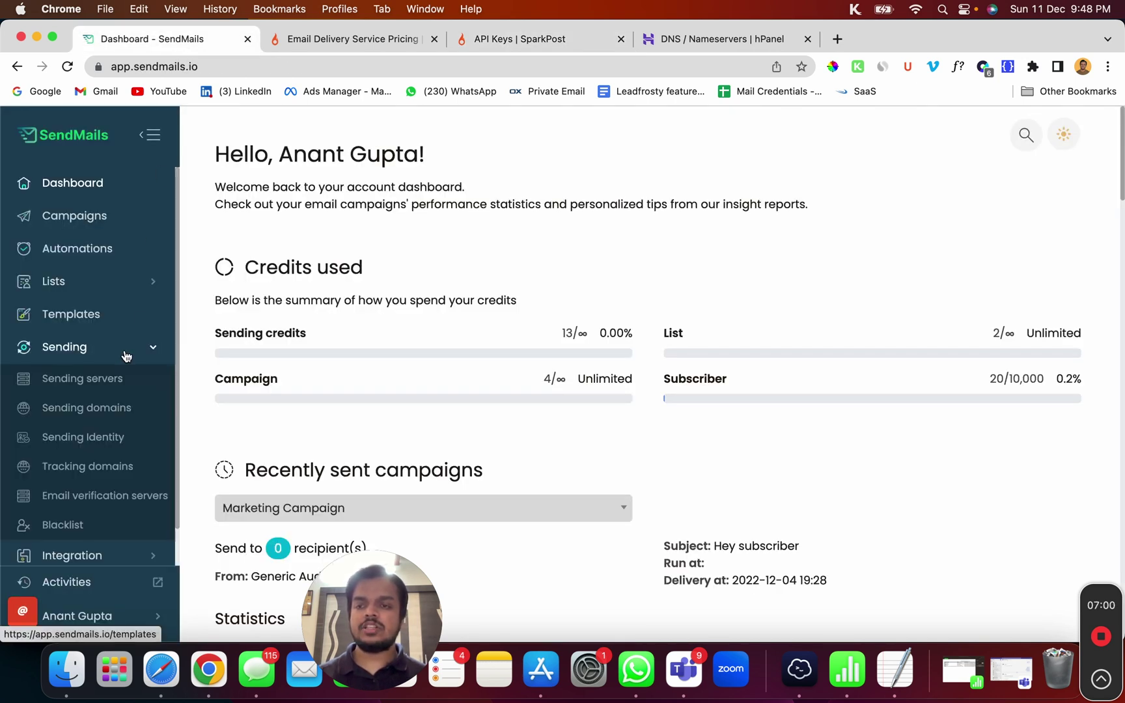
left_click(55, 387)
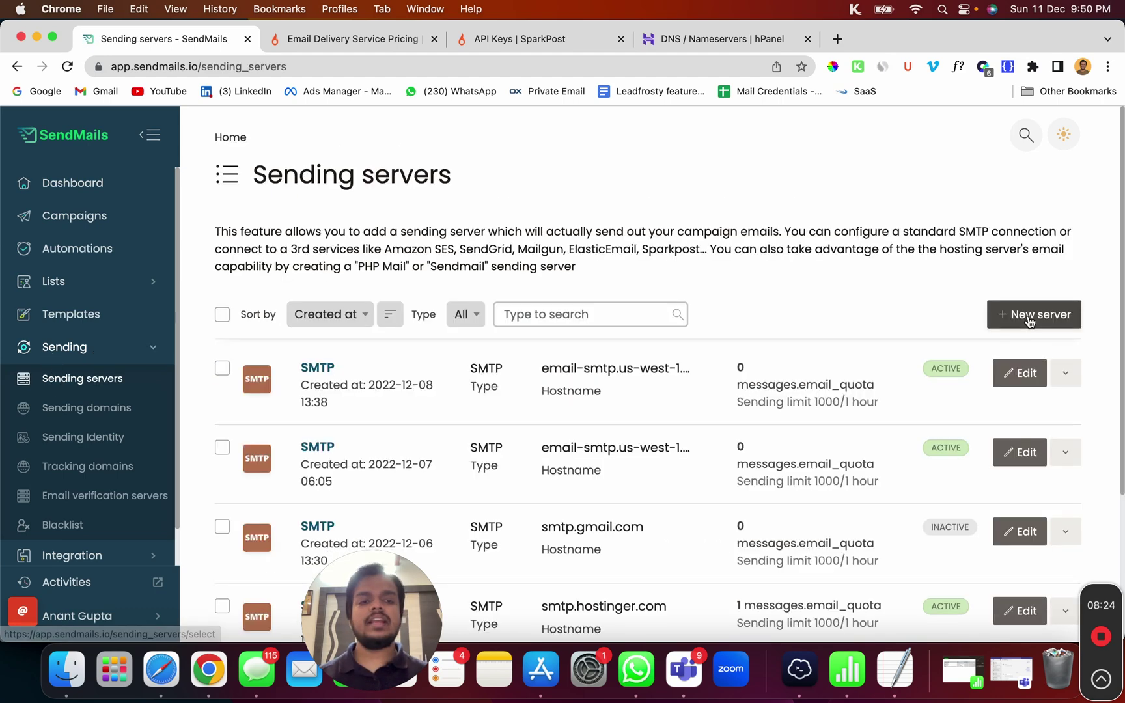
left_click(1028, 318)
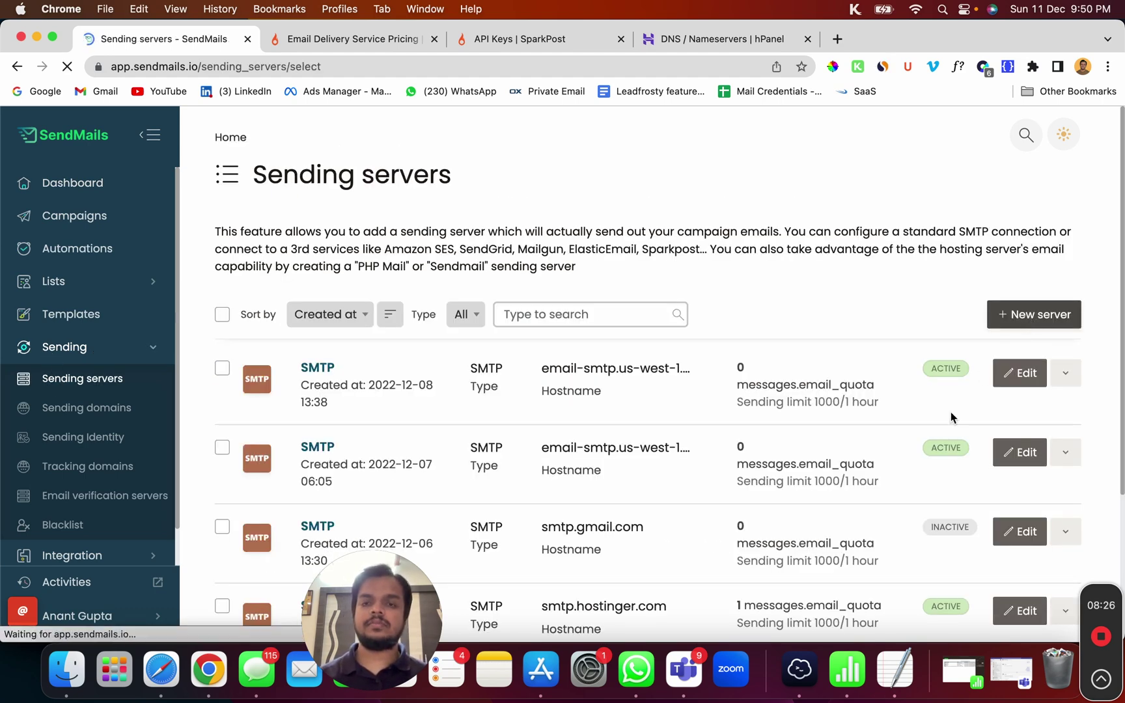
scroll(950, 418, "down", 4)
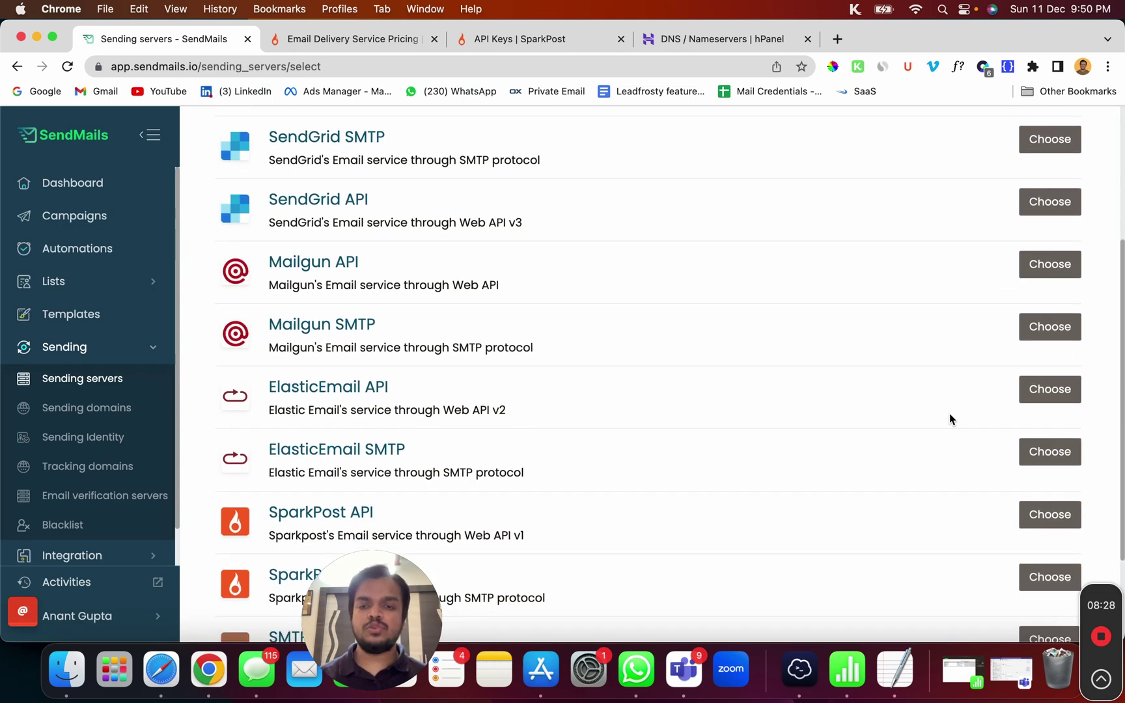
scroll(1041, 416, "down", 2)
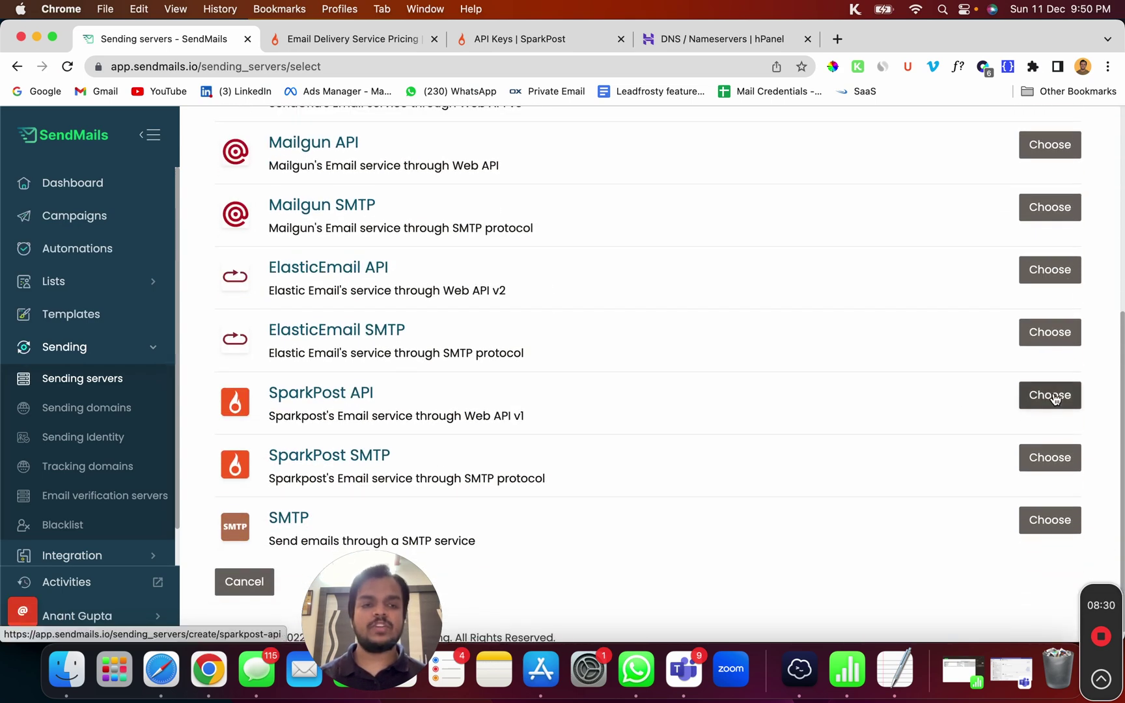
left_click(1050, 395)
left_click(570, 301)
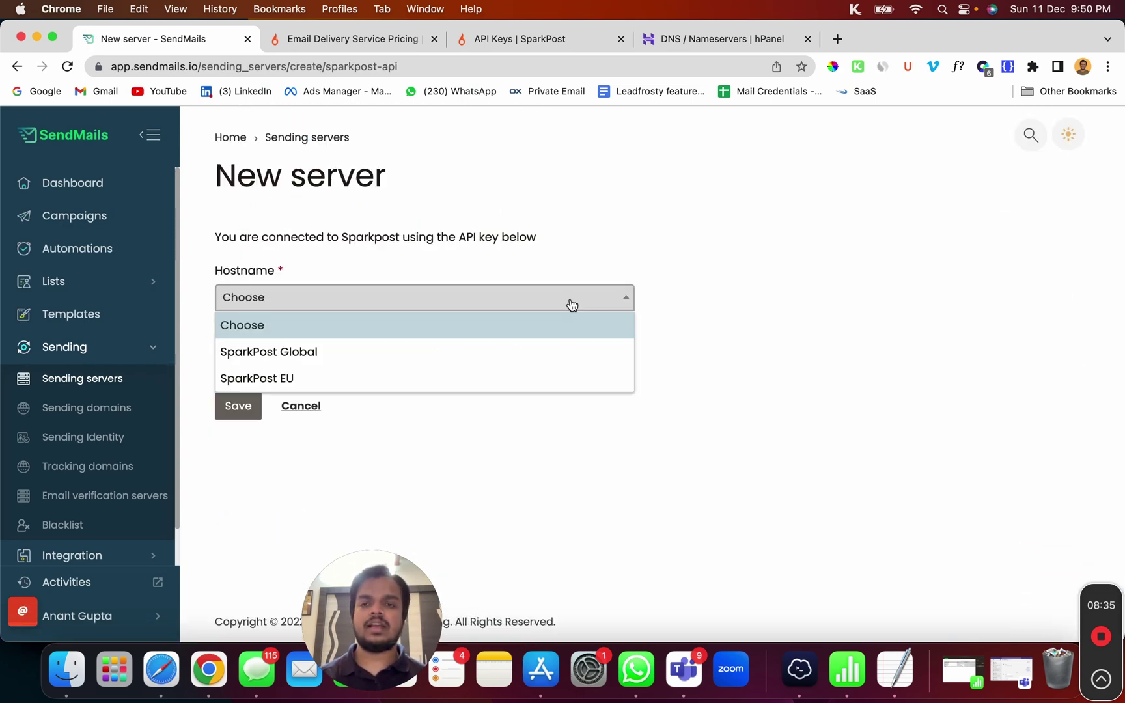
- Set hostname to SparkPost Global, paste the copied SparkPost API key, and save the server
left_click(356, 361)
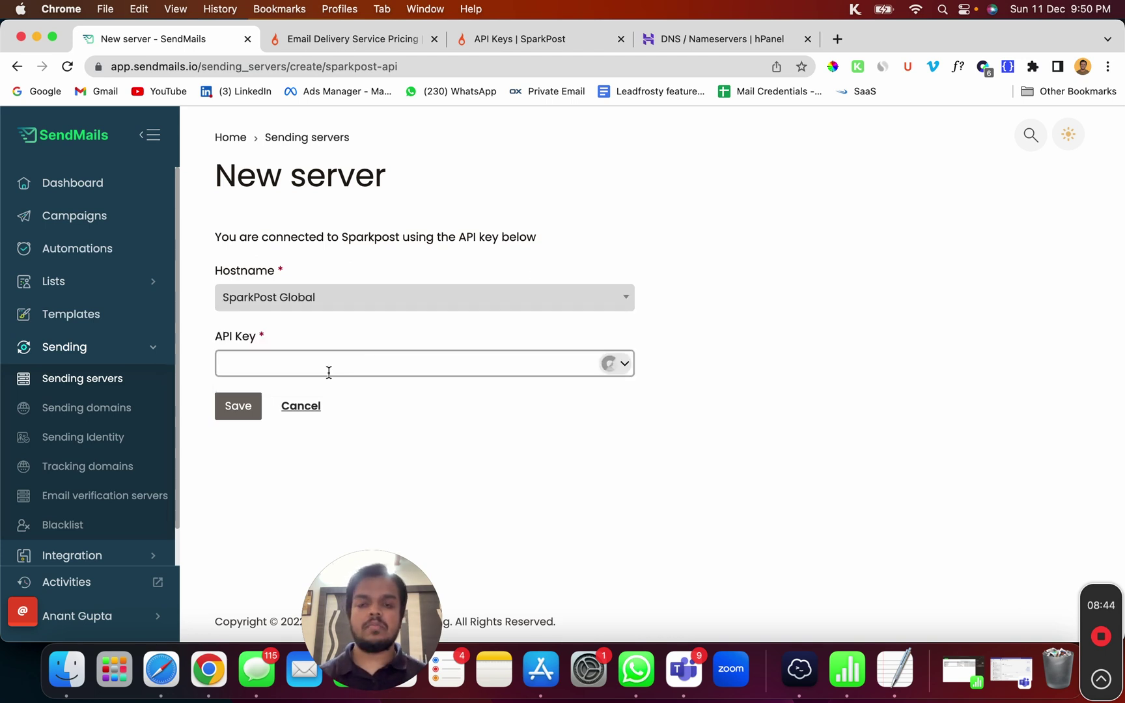
left_click(329, 372)
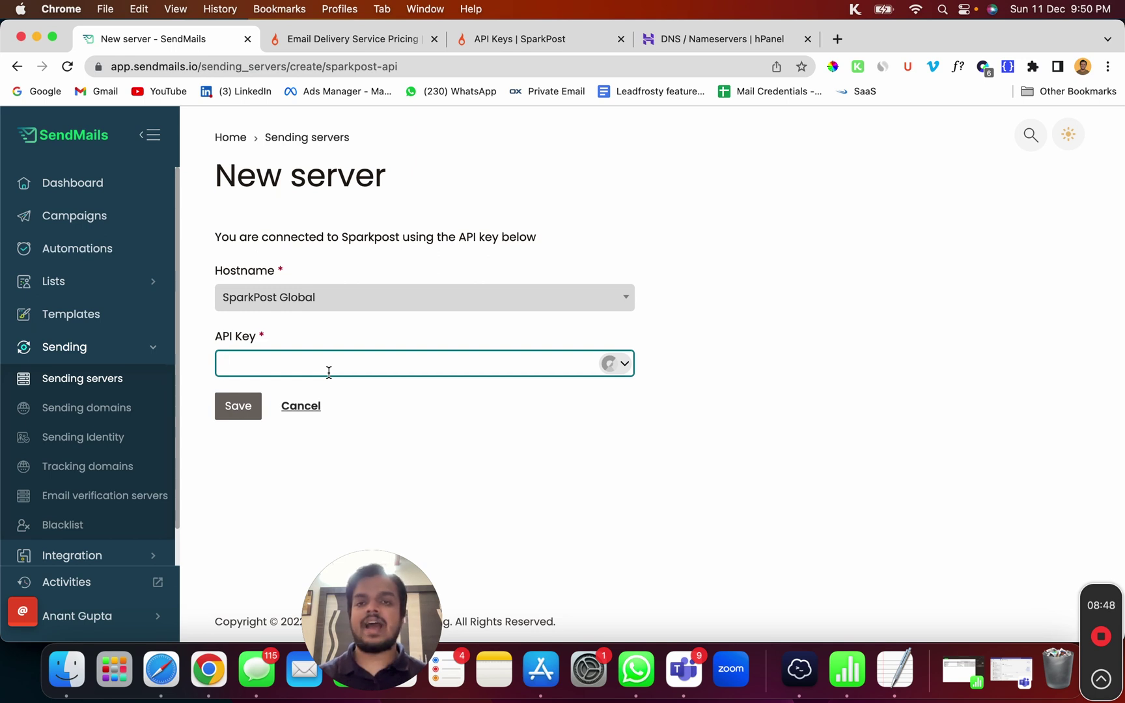
left_click(483, 41)
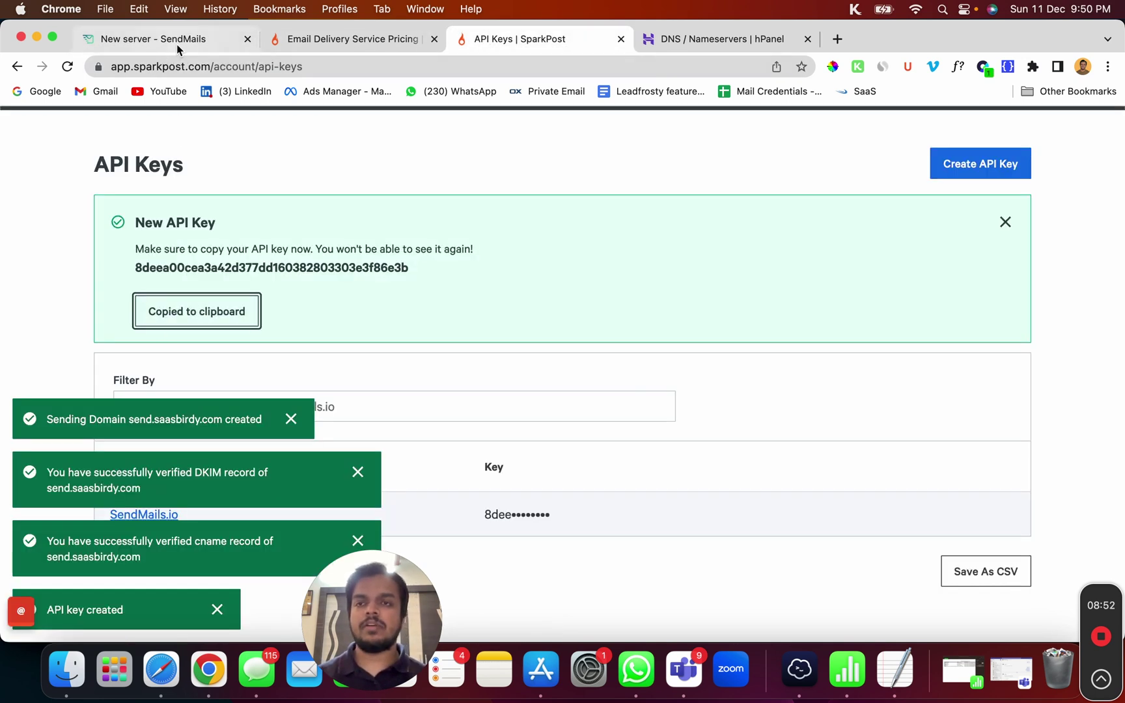
left_click(156, 41)
right_click(403, 364)
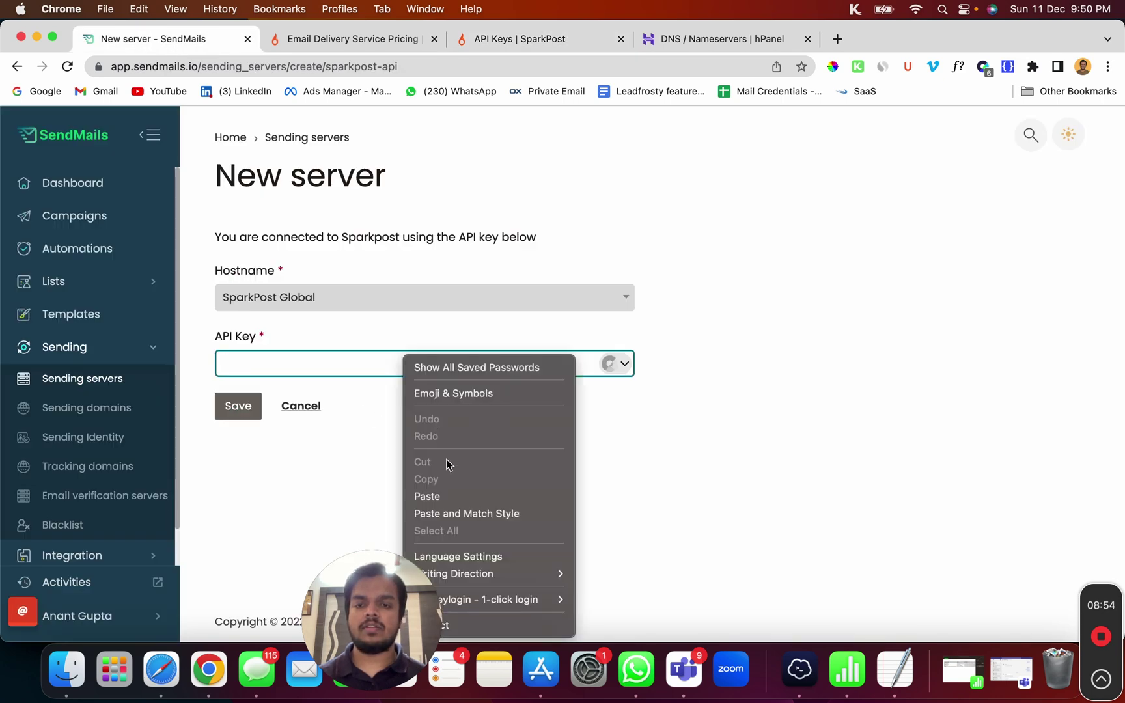
left_click(447, 496)
left_click(233, 408)
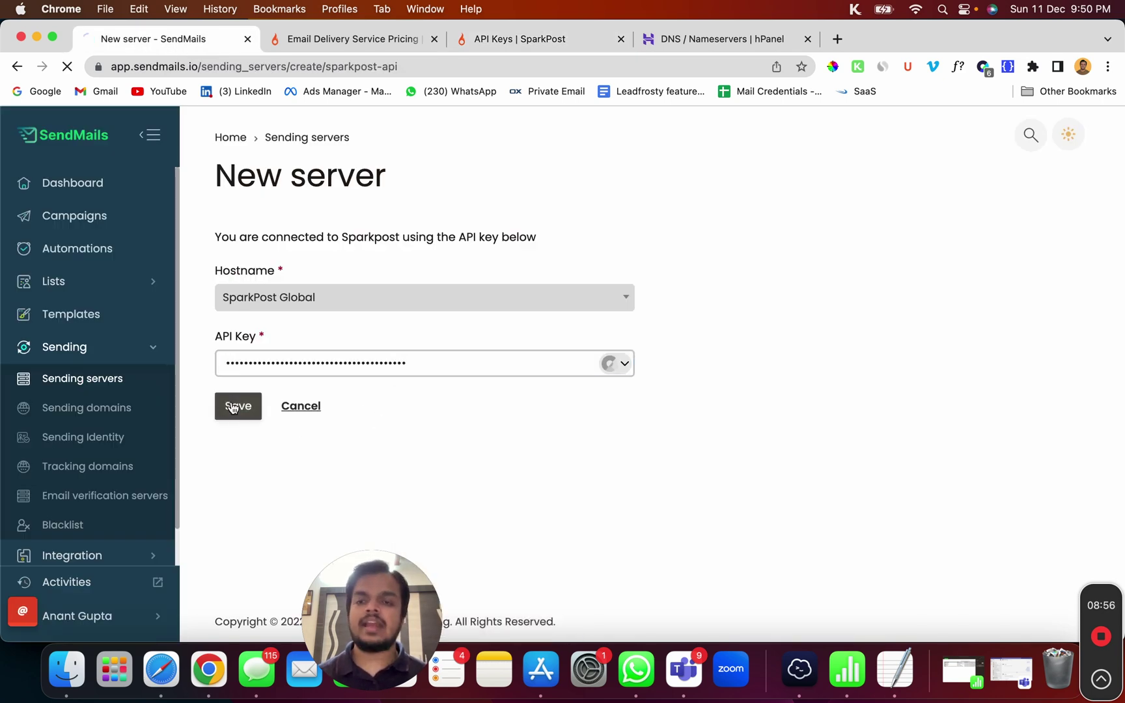